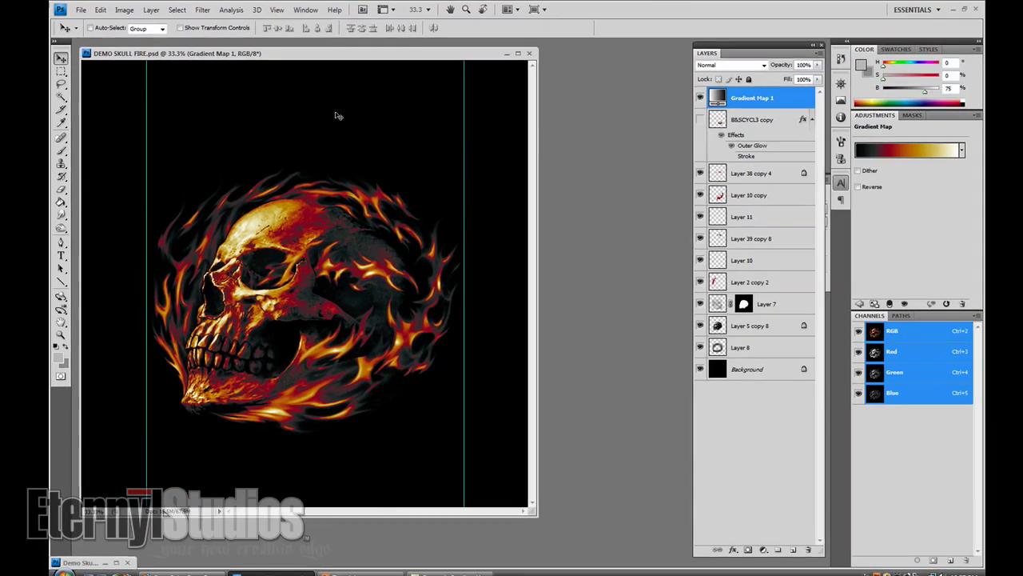
# - Restore Demo Skull DCS.eps and arrange it behind the DEMO SKULL FIRE.psd window
pyautogui.doubleClick(89, 553)
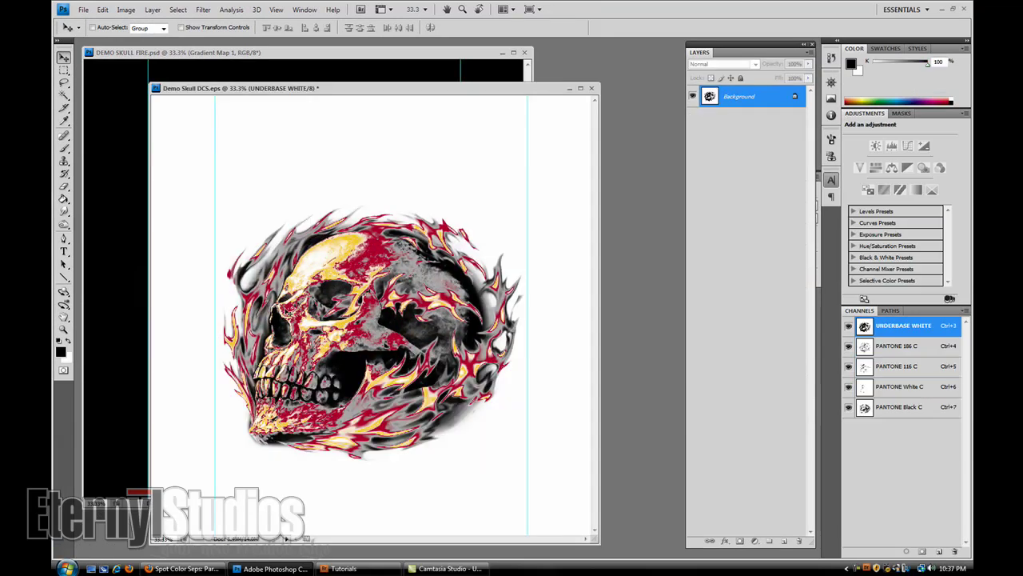
pyautogui.moveTo(460, 83); pyautogui.dragTo(622, 76)
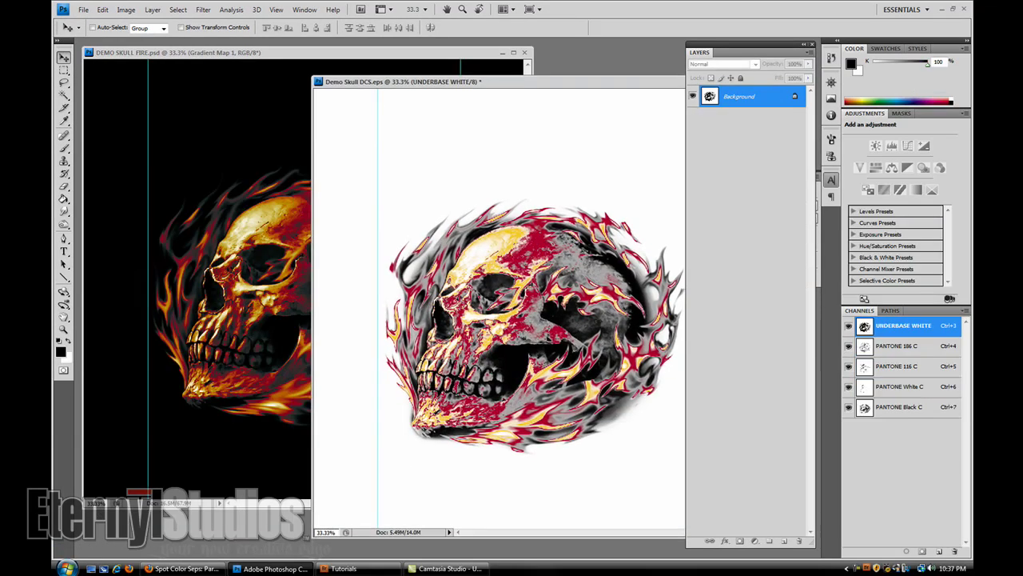
pyautogui.moveTo(504, 80); pyautogui.dragTo(467, 56)
pyautogui.click(462, 52)
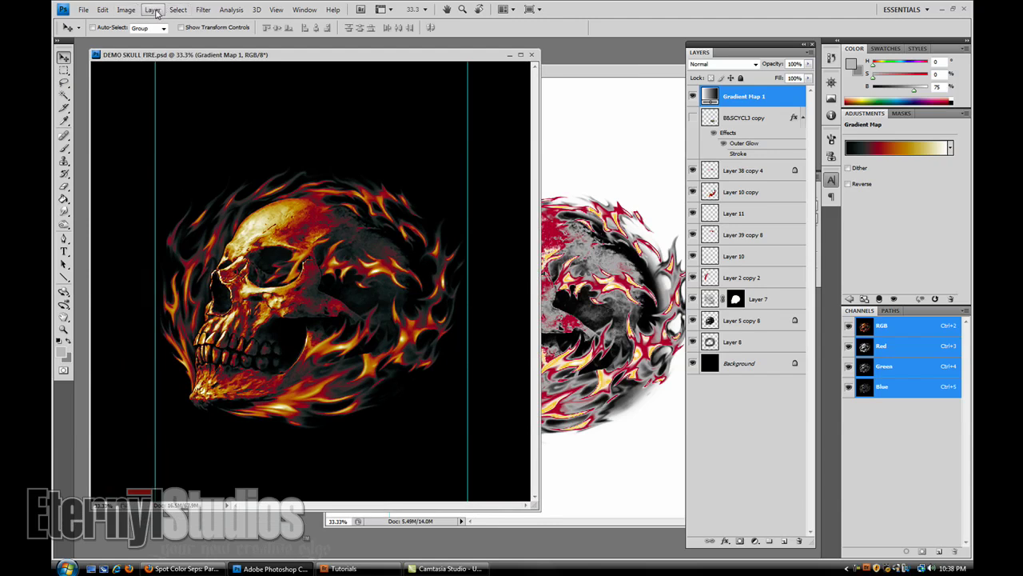
pyautogui.click(153, 11)
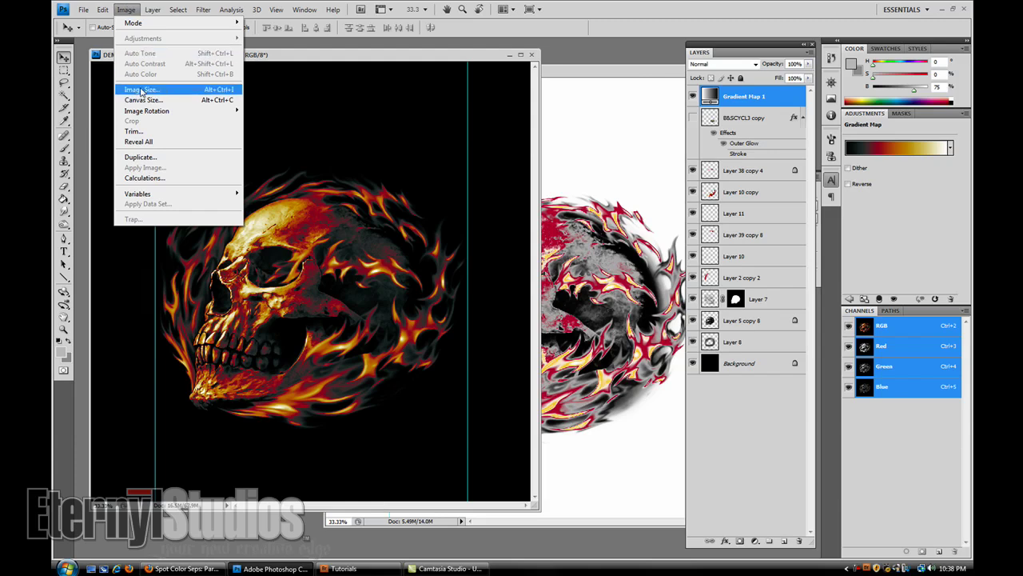
# - Flatten DEMO SKULL FIRE.psd into a single Background layer, discarding its hidden layers
pyautogui.moveTo(152, 111)
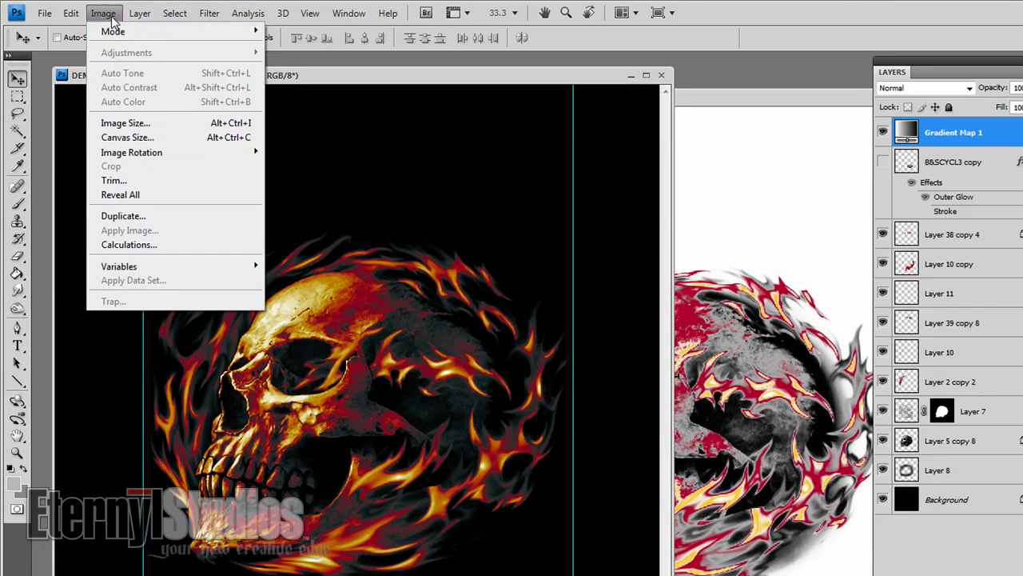
pyautogui.moveTo(143, 12)
pyautogui.click(207, 507)
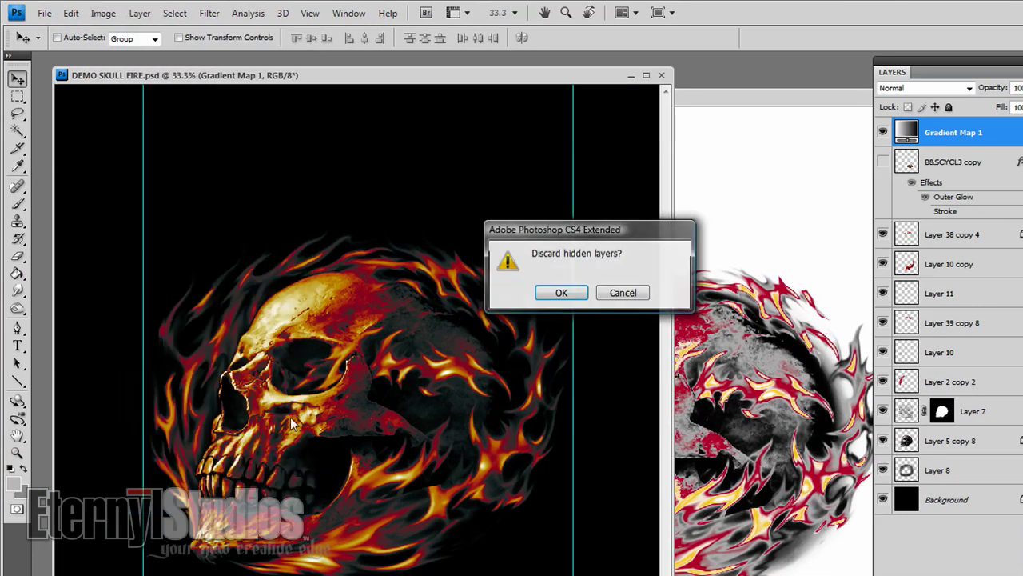
pyautogui.click(562, 293)
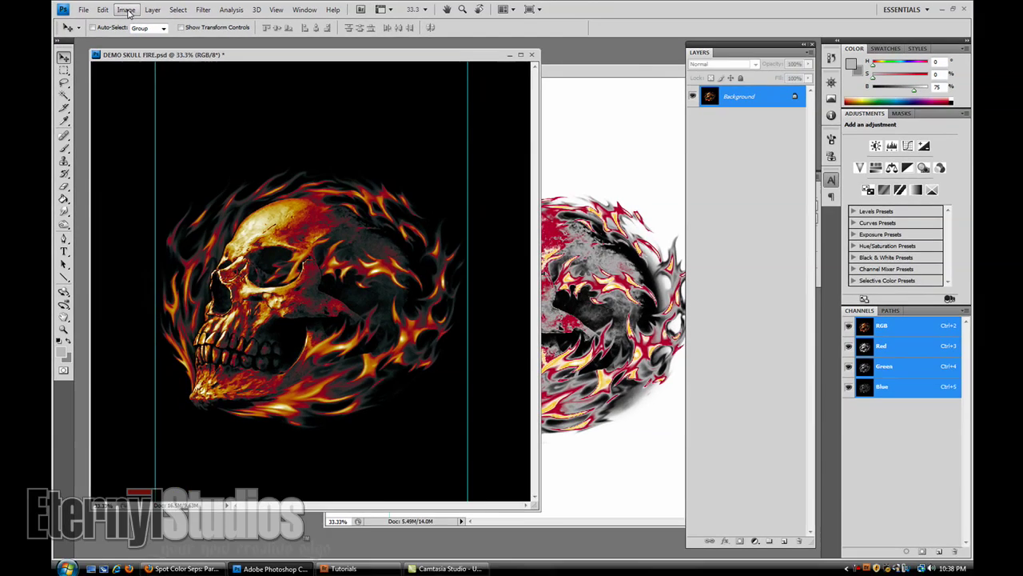
pyautogui.click(128, 12)
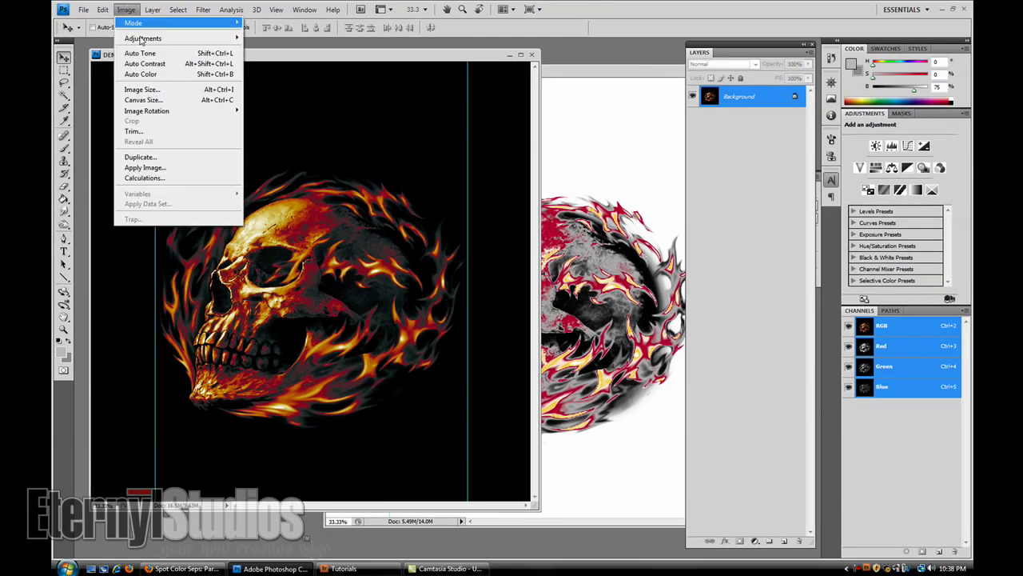
pyautogui.moveTo(143, 38)
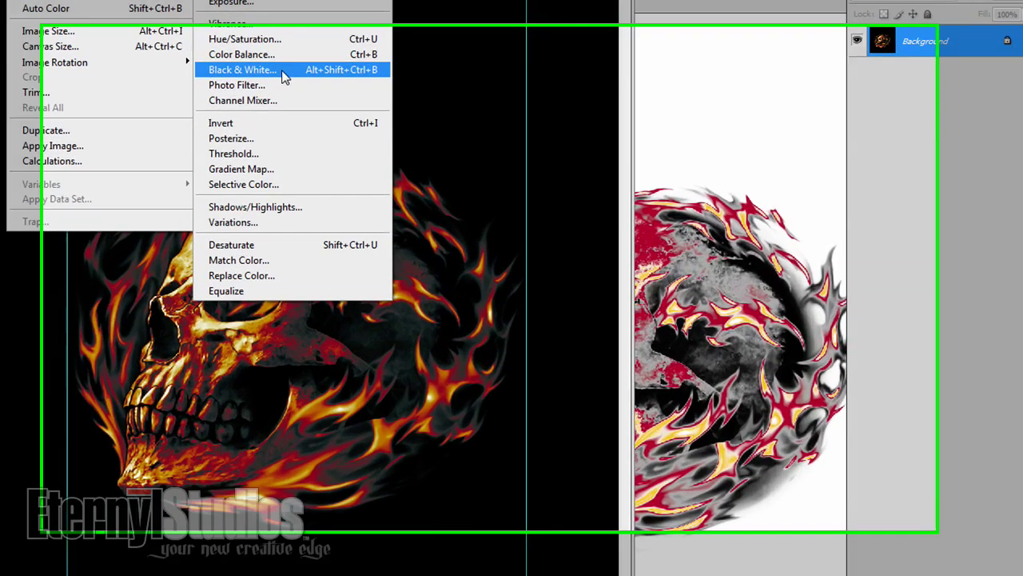
# - Apply Black & White with Reds, Yellows, Greens, Cyans, Blues and Magentas all set to 0
pyautogui.click(297, 115)
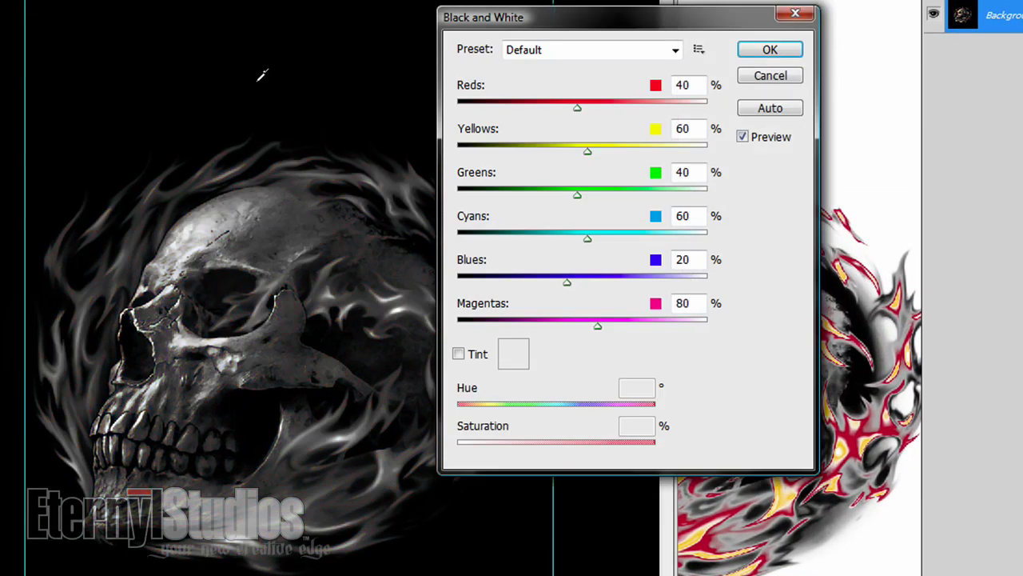
pyautogui.doubleClick(686, 305)
pyautogui.write('0')
pyautogui.doubleClick(681, 259)
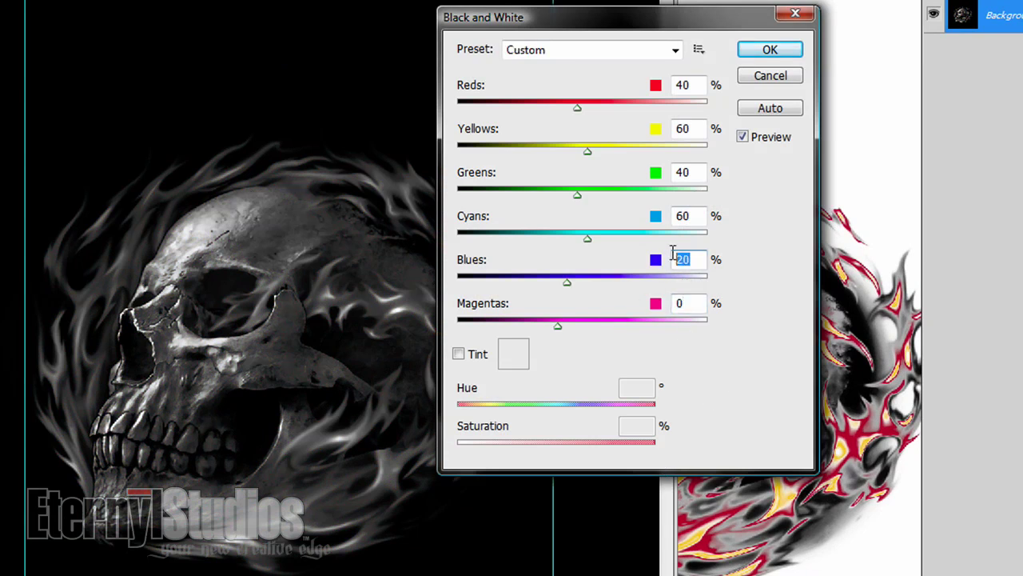
pyautogui.write('0')
pyautogui.doubleClick(688, 216)
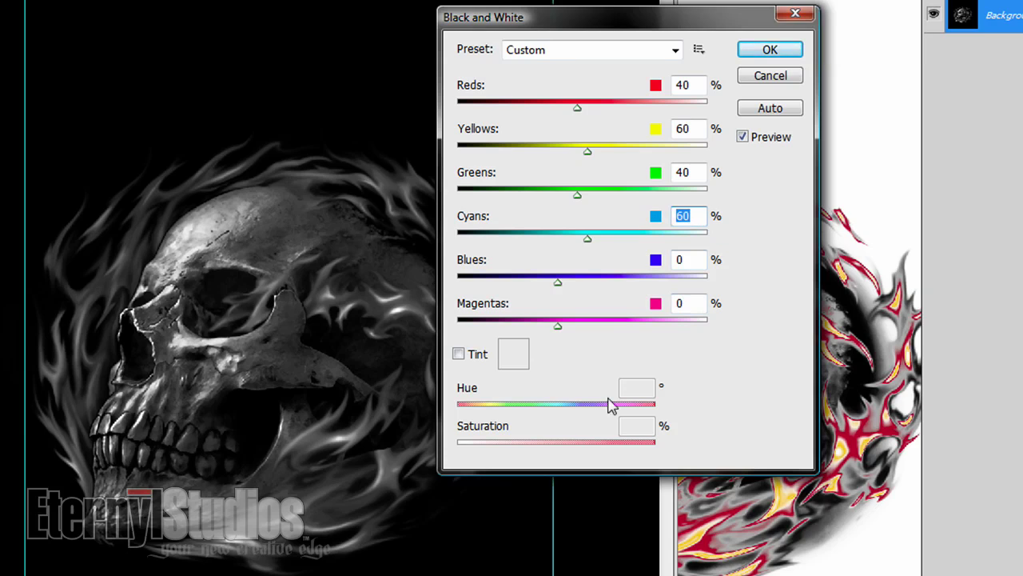
pyautogui.moveTo(587, 238); pyautogui.dragTo(459, 238)
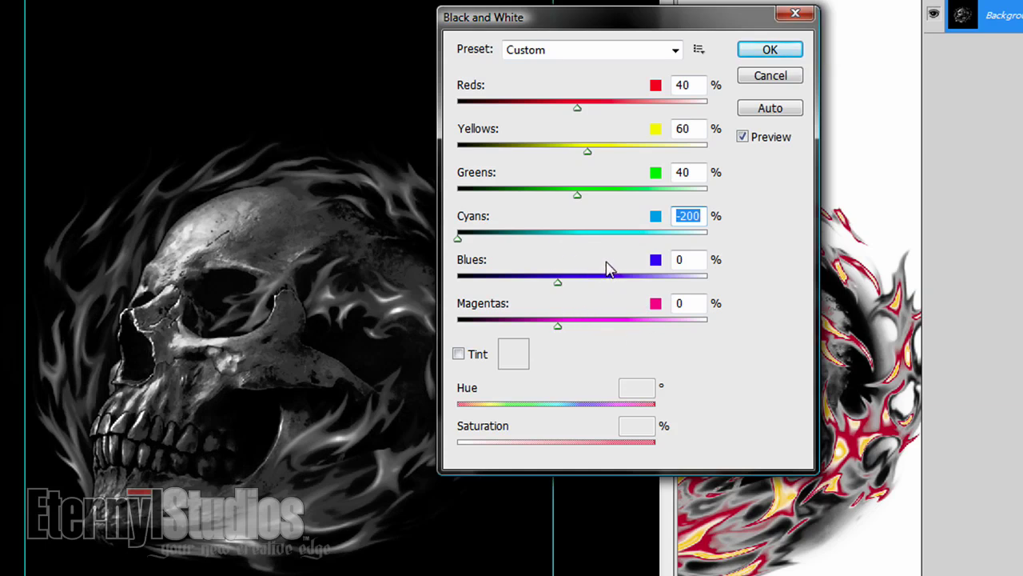
pyautogui.write('0')
pyautogui.doubleClick(681, 172)
pyautogui.write('0')
pyautogui.doubleClick(692, 128)
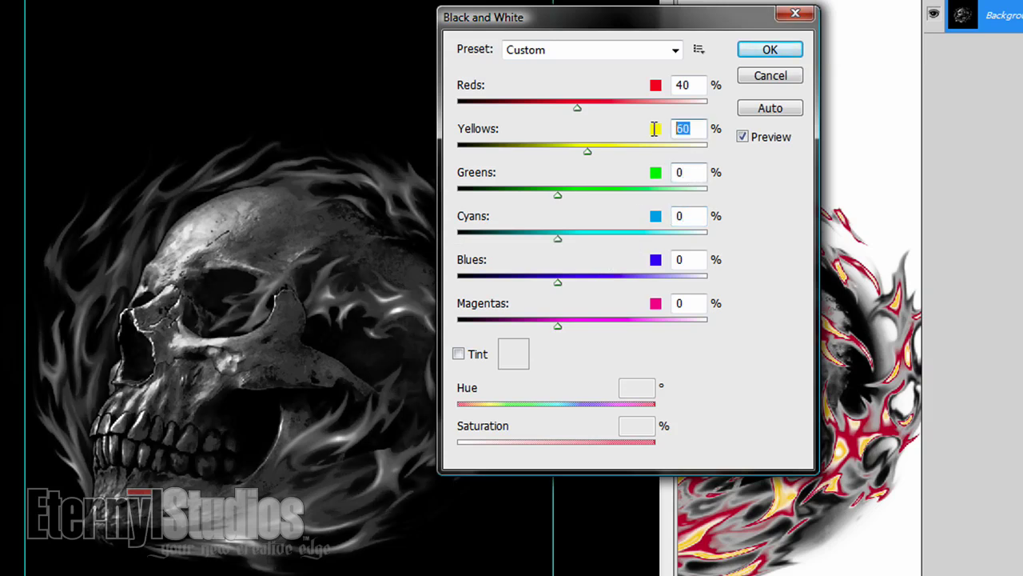
pyautogui.write('0')
pyautogui.doubleClick(688, 85)
pyautogui.write('0')
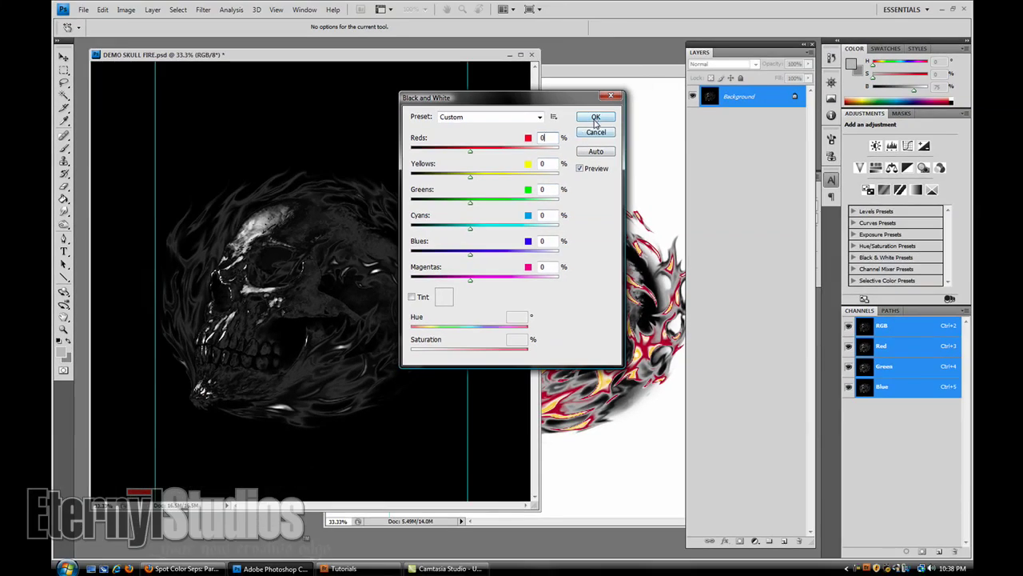
pyautogui.click(596, 118)
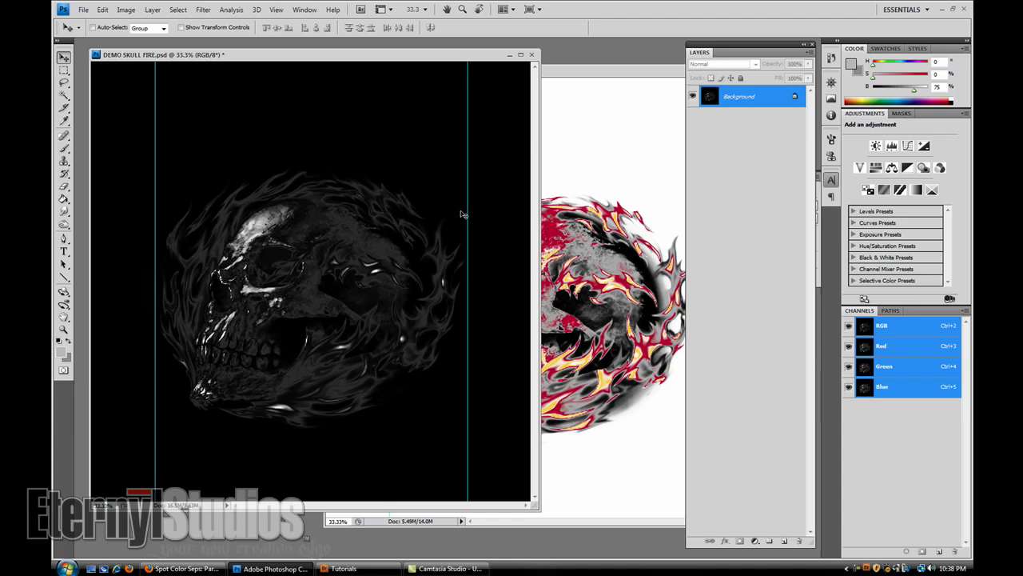
# - Convert the skull document to Grayscale mode and move its window left
pyautogui.click(126, 10)
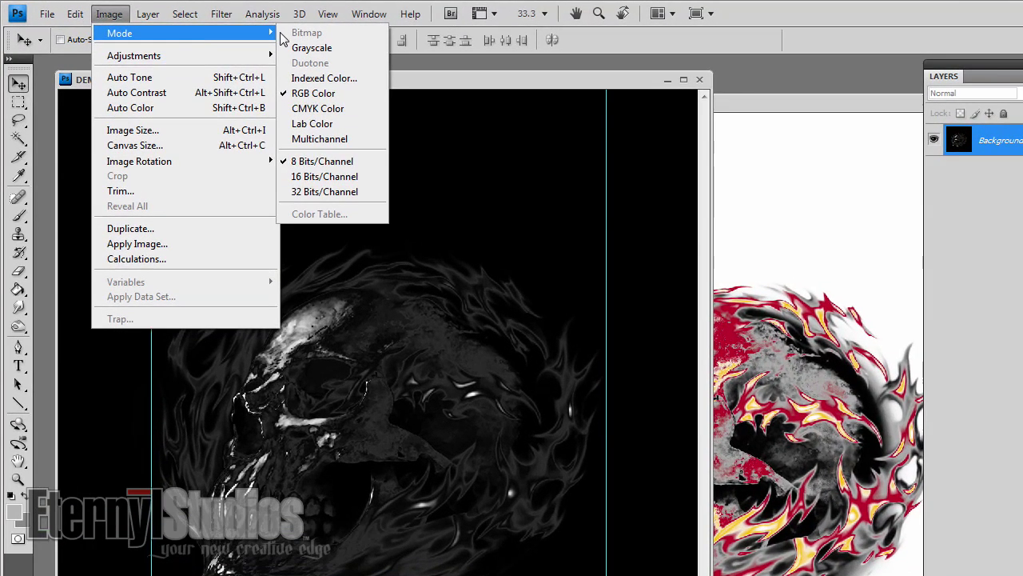
pyautogui.moveTo(276, 10)
pyautogui.moveTo(109, 14)
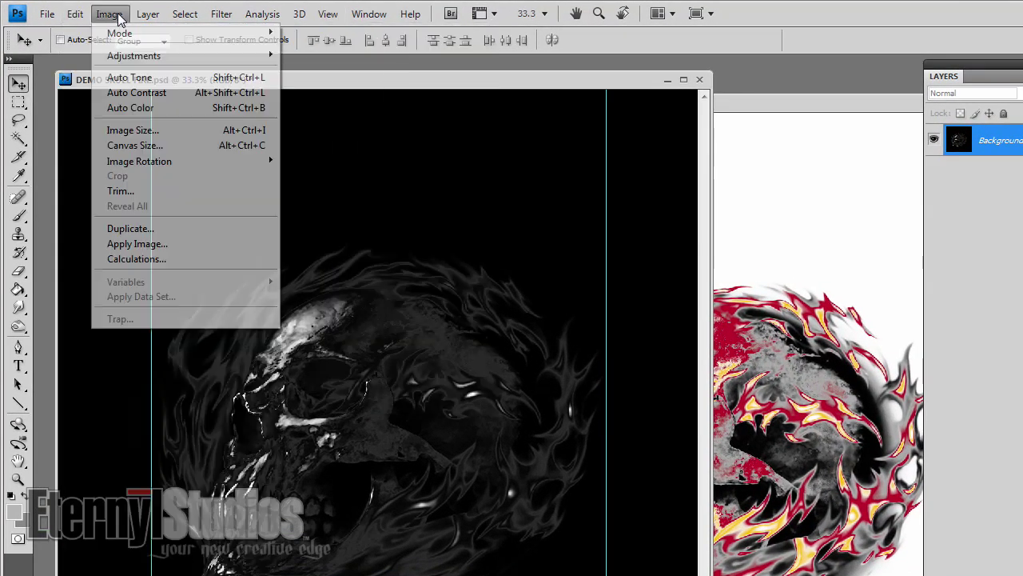
pyautogui.moveTo(165, 34)
pyautogui.click(311, 47)
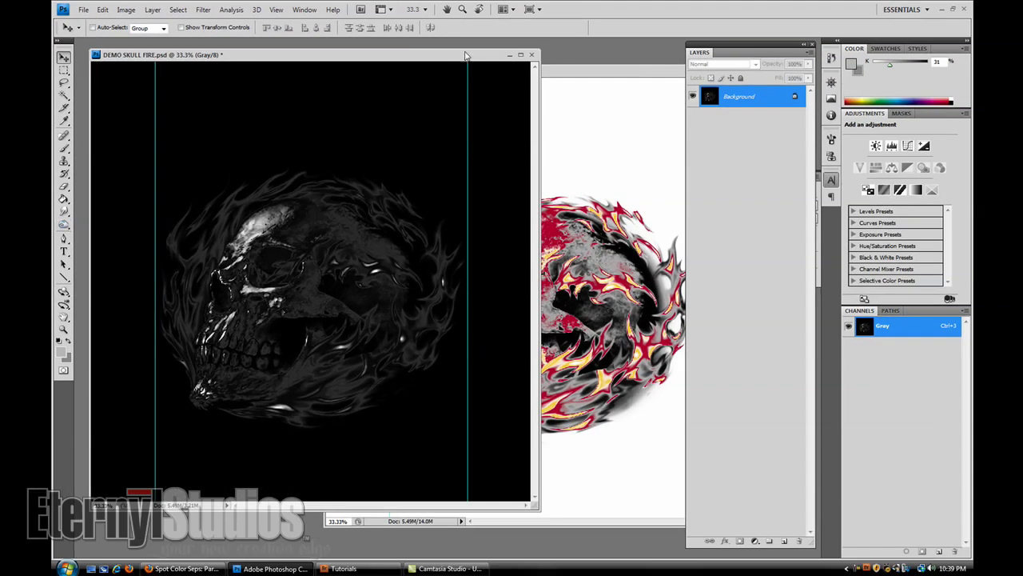
pyautogui.moveTo(445, 54); pyautogui.dragTo(405, 77)
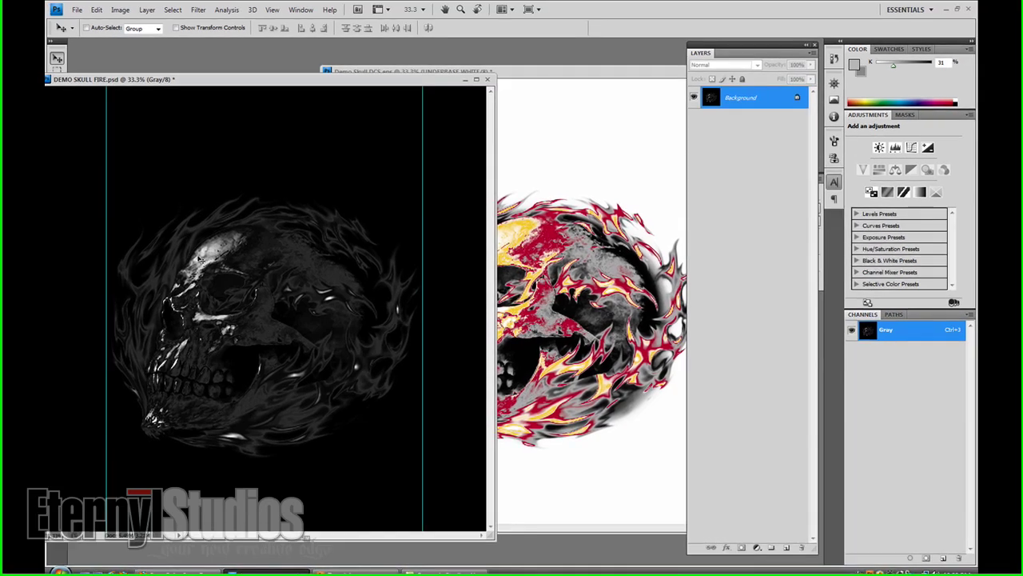
# - Select the entire PANTONE White C channel in Demo Skull DCS.eps
pyautogui.click(551, 76)
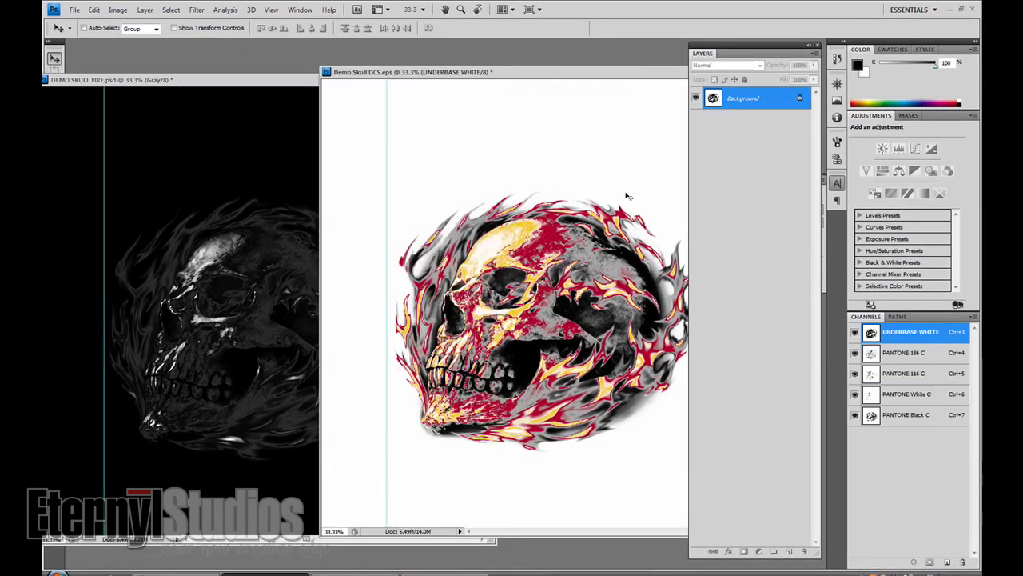
pyautogui.click(912, 394)
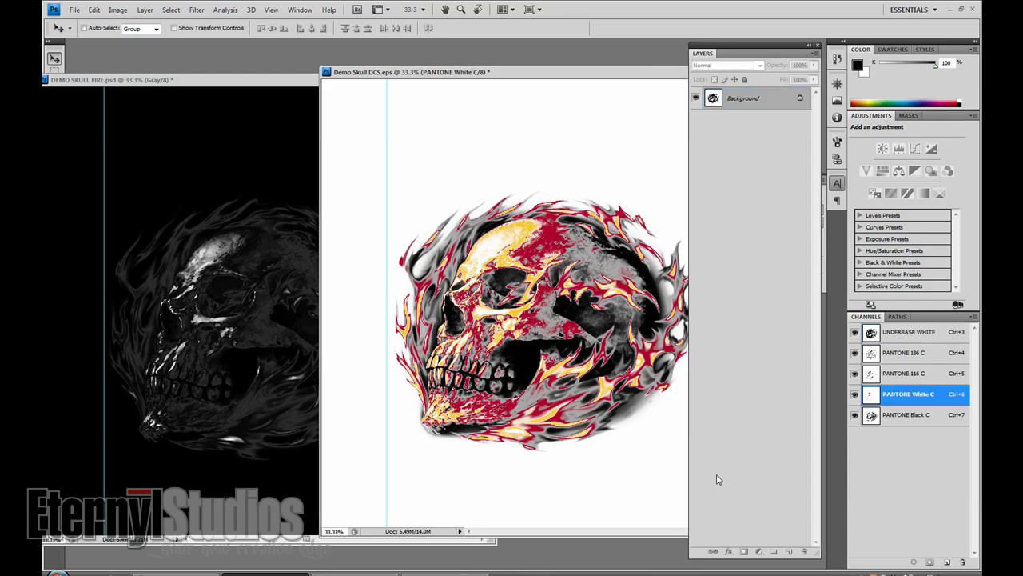
pyautogui.hotkey('ctrl', 'a')
# - Bring the greyscale skull window forward and reposition it beside the DCS document
pyautogui.click(301, 80)
pyautogui.moveTo(301, 80); pyautogui.dragTo(379, 64)
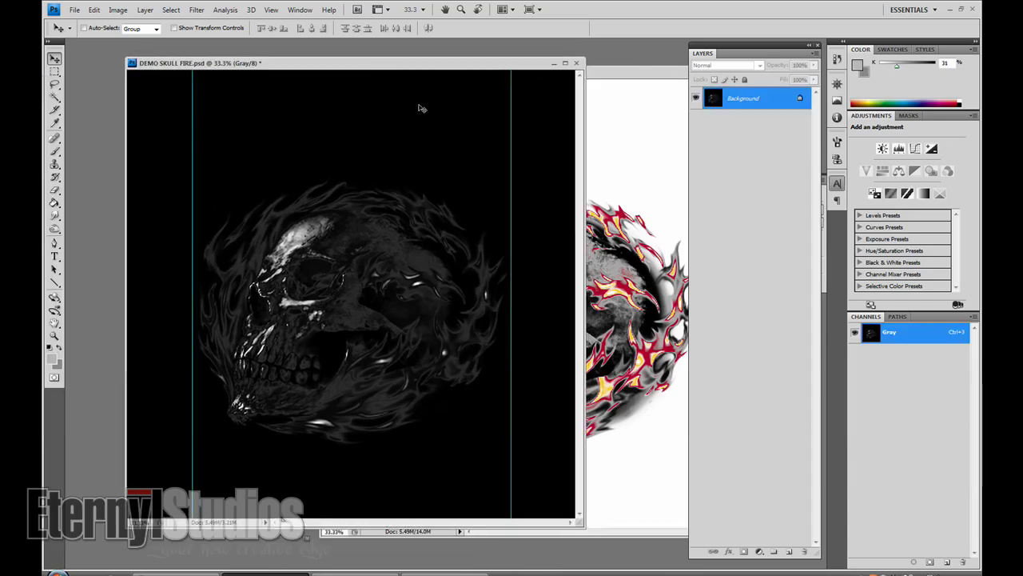
pyautogui.moveTo(393, 70); pyautogui.dragTo(362, 72)
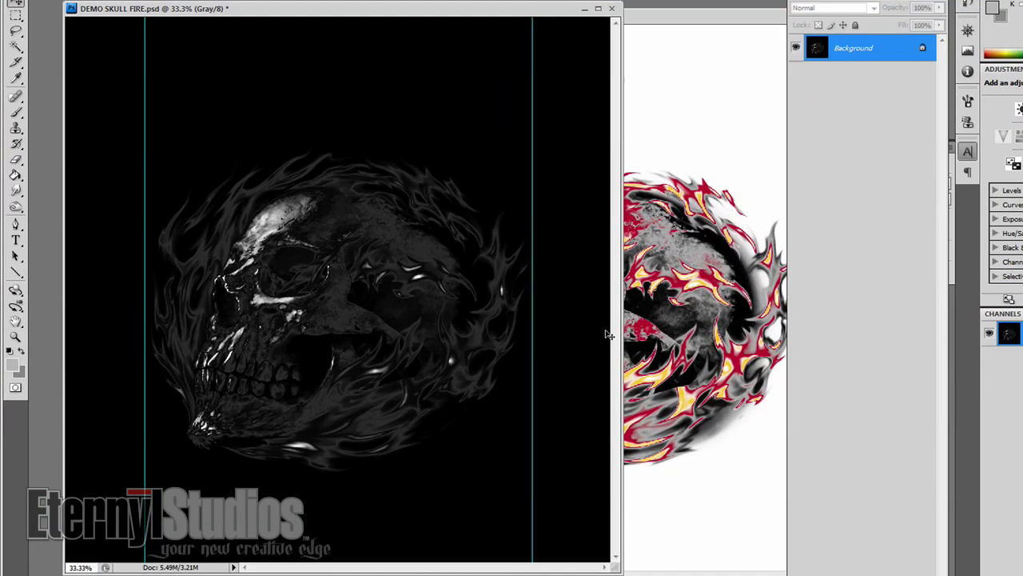
# - Invert the greyscale skull, then apply a steep bowed Curves with a point raised to output 85
pyautogui.hotkey('ctrl', 'i')
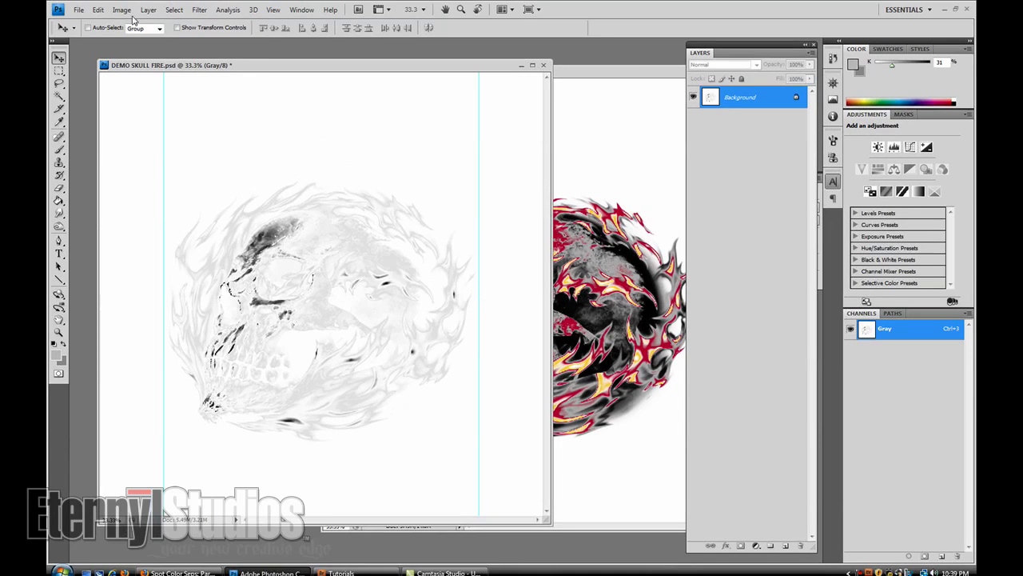
pyautogui.click(123, 10)
pyautogui.moveTo(134, 25)
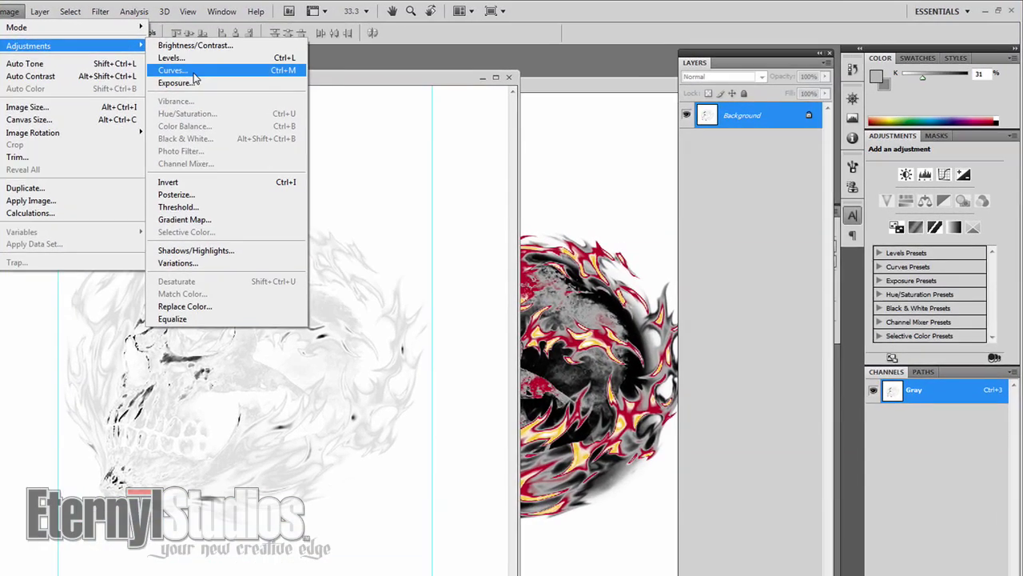
pyautogui.click(294, 59)
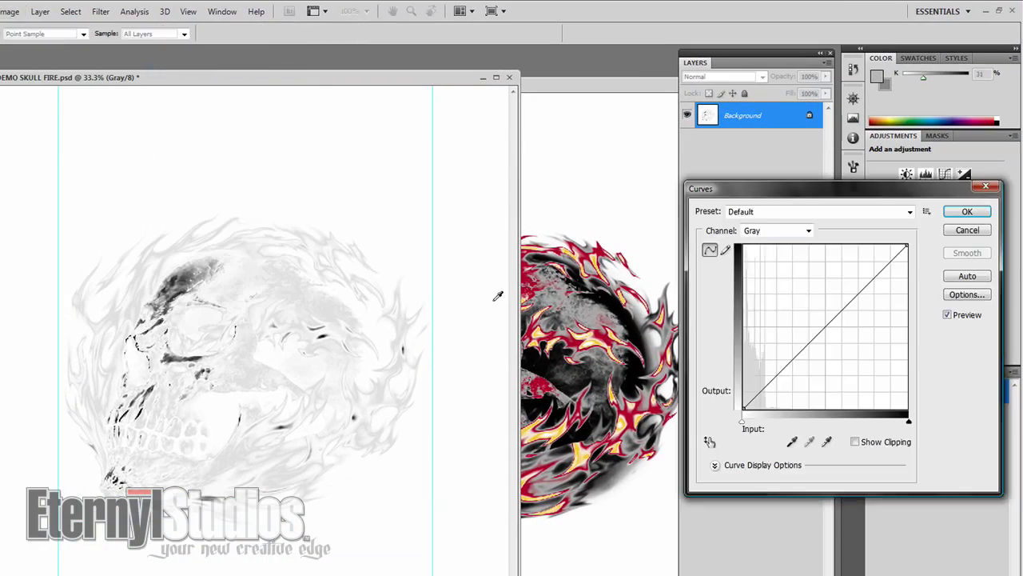
pyautogui.moveTo(792, 354); pyautogui.dragTo(792, 304)
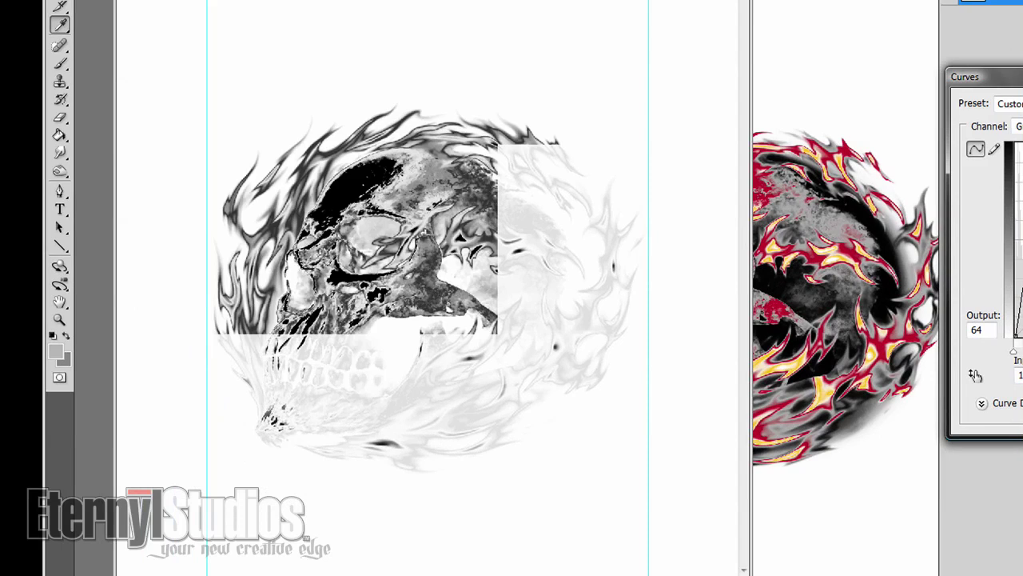
pyautogui.moveTo(1022, 298)
pyautogui.mouseDown()
pyautogui.moveTo(1022, 277)
pyautogui.moveTo(1022, 309)
pyautogui.mouseUp()
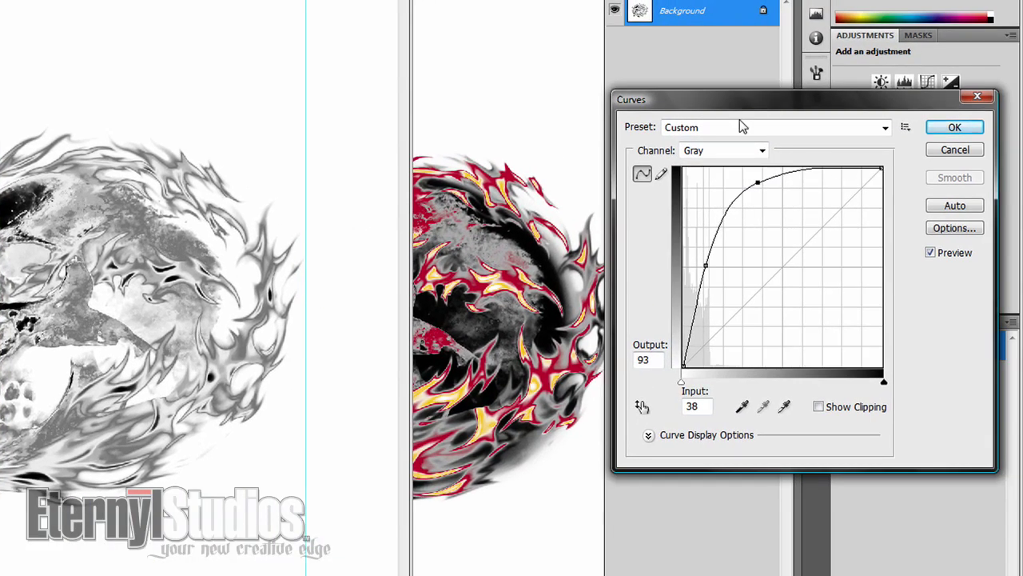
pyautogui.moveTo(738, 99); pyautogui.dragTo(392, 134)
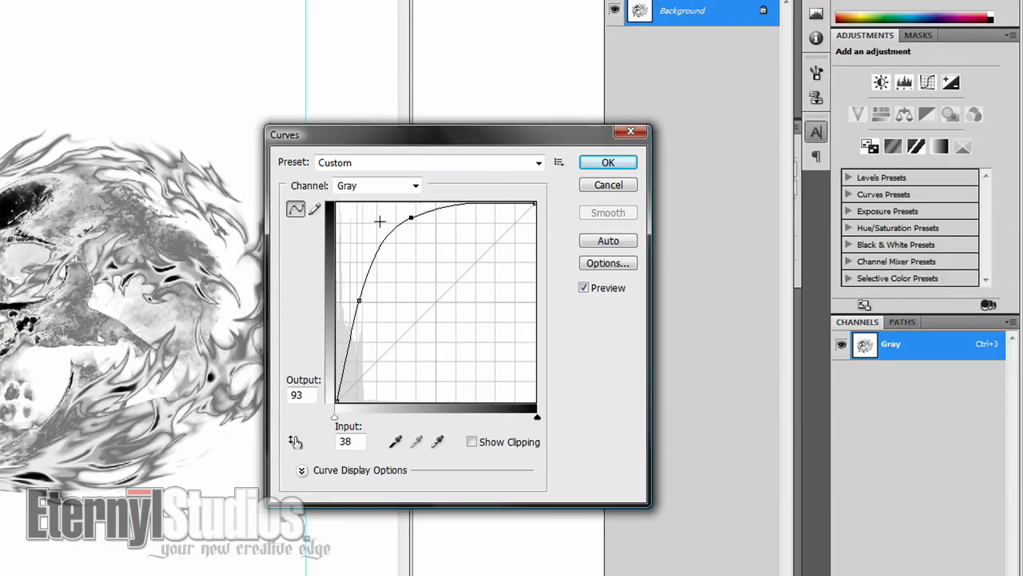
pyautogui.moveTo(458, 138); pyautogui.dragTo(545, 130)
pyautogui.moveTo(497, 210); pyautogui.dragTo(502, 208)
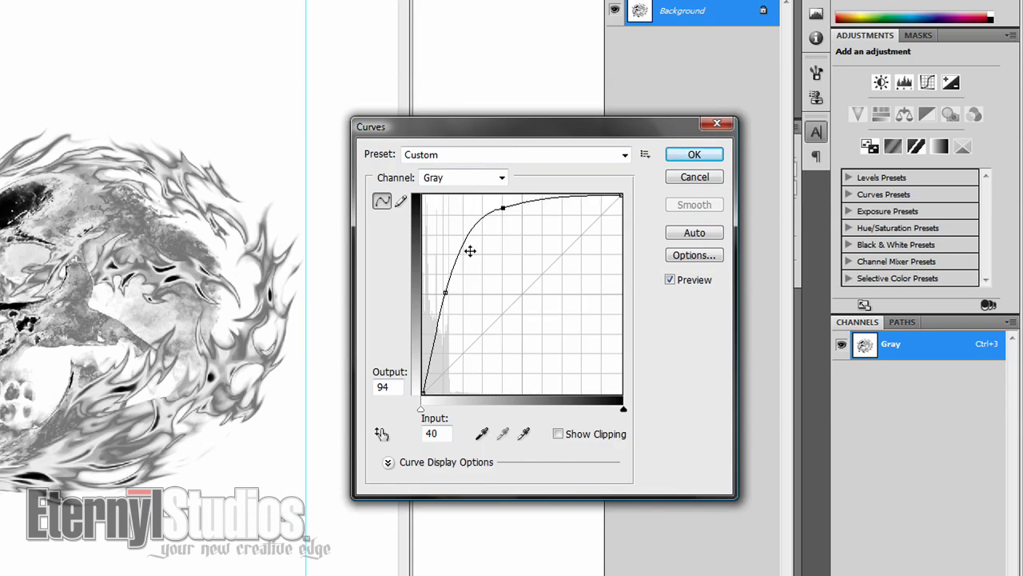
pyautogui.click(449, 294)
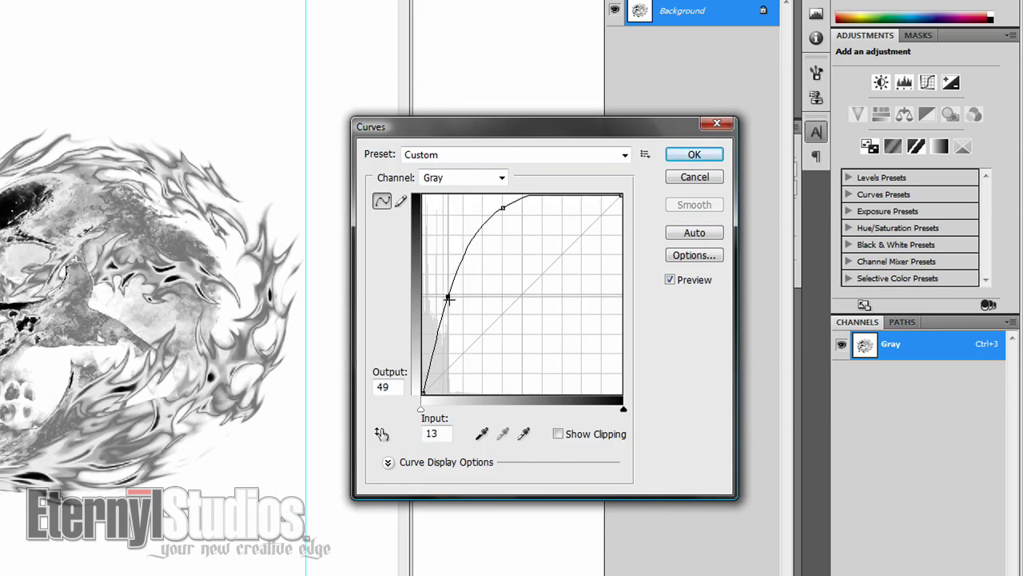
pyautogui.click(503, 208)
pyautogui.press('Return')
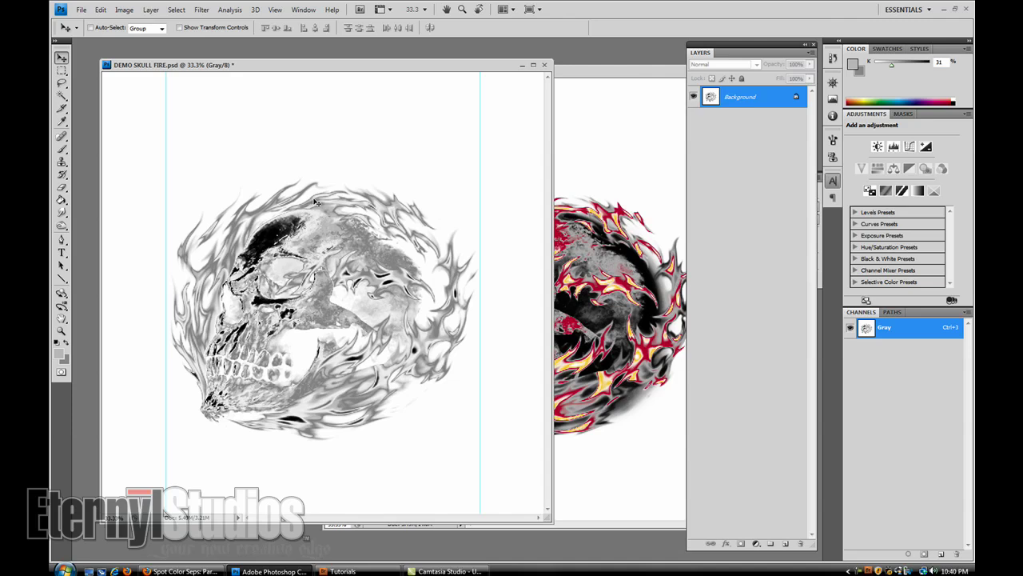
# - Apply a second upward-bowed Curves, mapping input 38 to output 87
pyautogui.click(124, 9)
pyautogui.moveTo(132, 23)
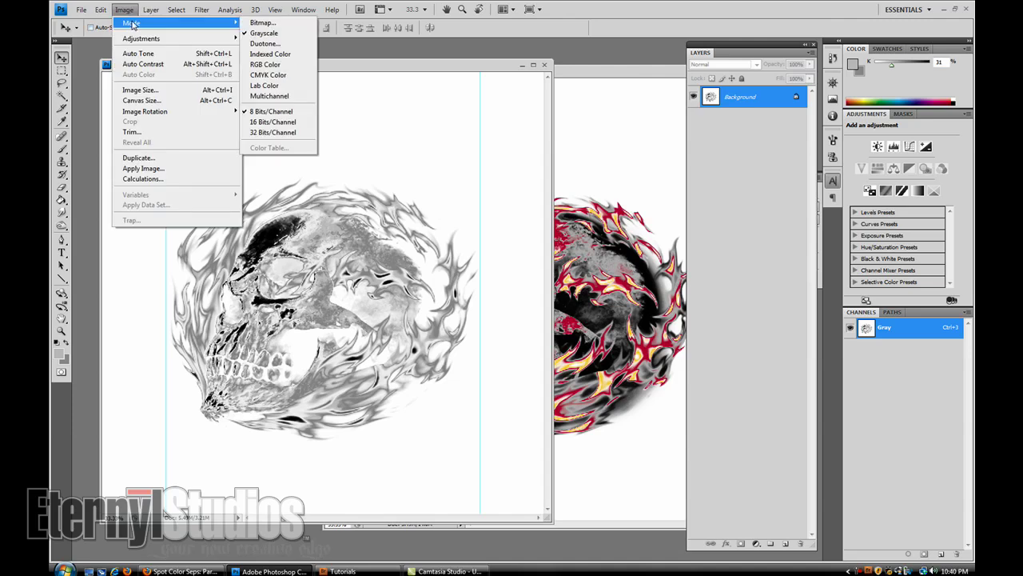
pyautogui.moveTo(144, 39)
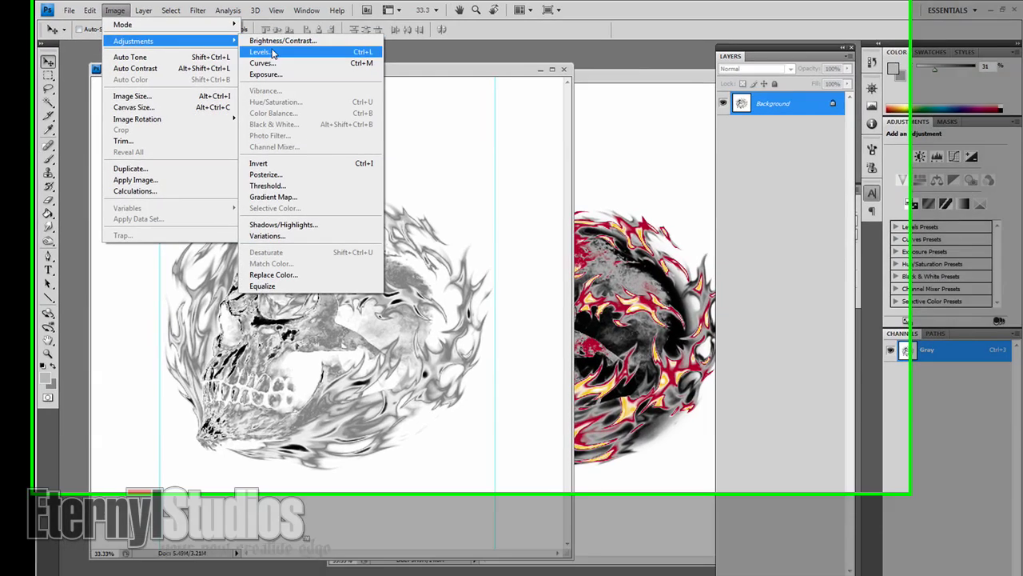
pyautogui.click(262, 63)
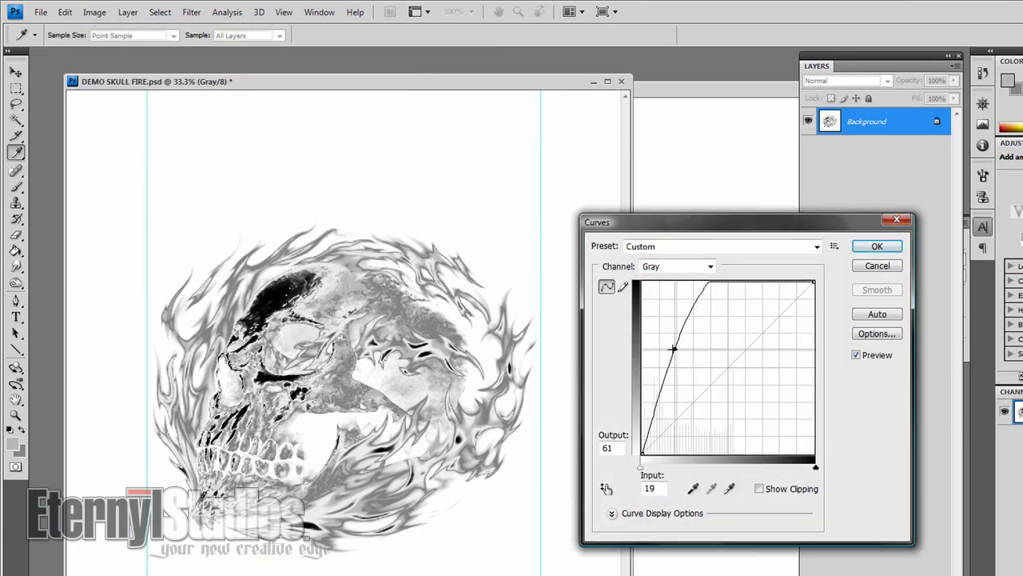
pyautogui.moveTo(674, 349); pyautogui.dragTo(703, 304)
pyautogui.click(666, 350)
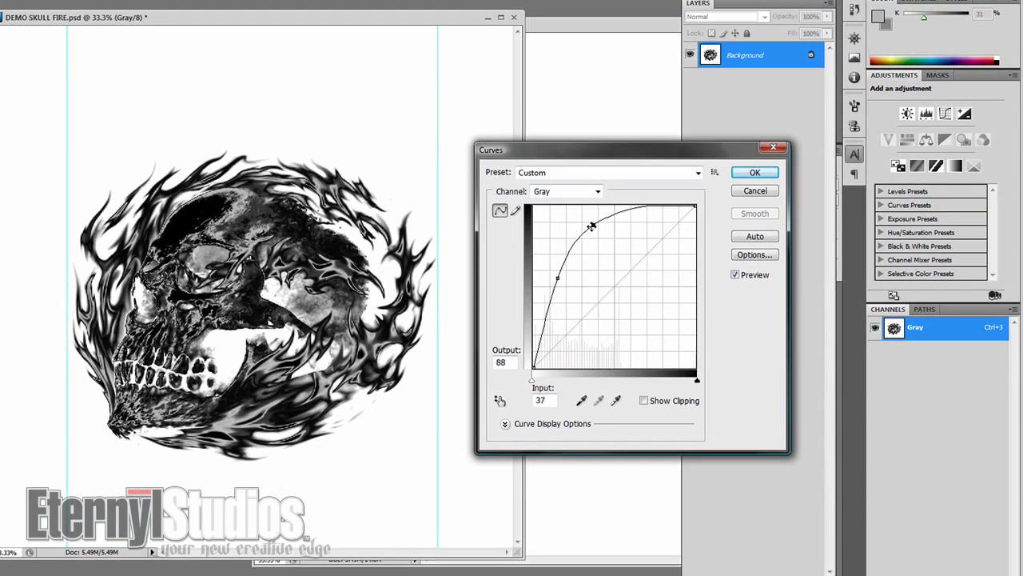
pyautogui.moveTo(557, 277); pyautogui.dragTo(557, 280)
pyautogui.moveTo(593, 225); pyautogui.dragTo(595, 228)
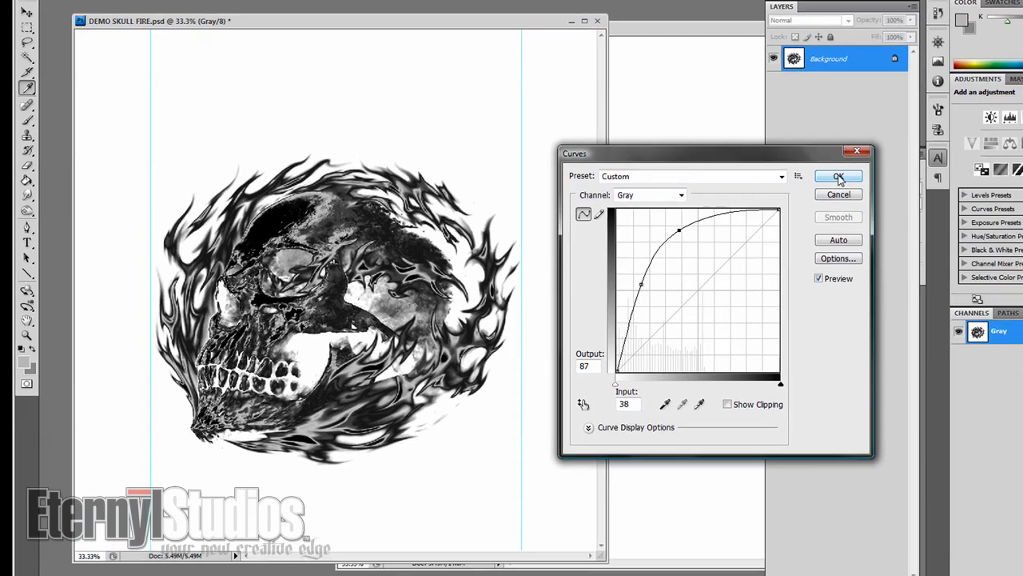
pyautogui.click(864, 172)
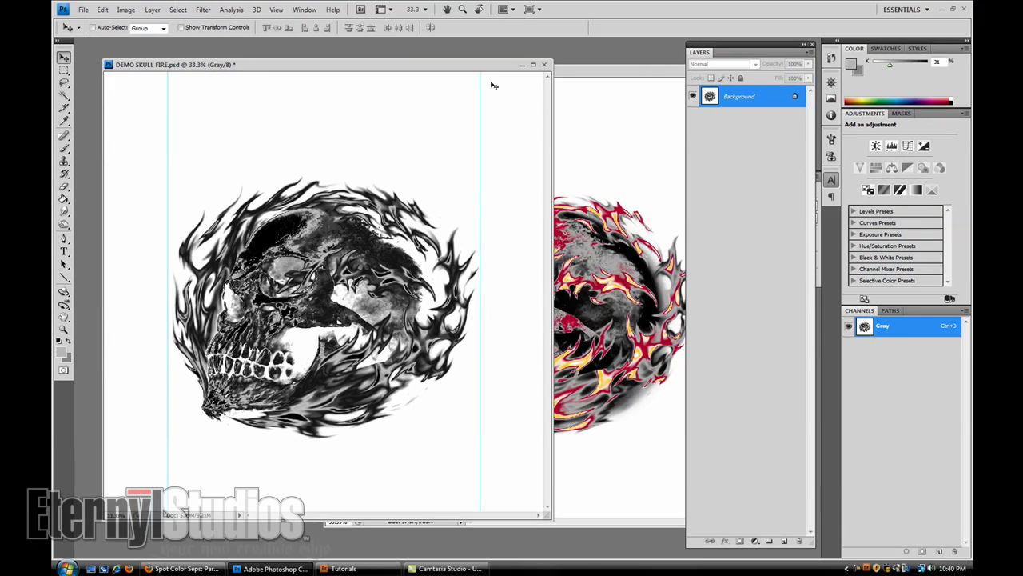
# - Paste the copied DCS content into the greyscale skull as a new layer
pyautogui.moveTo(453, 65); pyautogui.dragTo(475, 157)
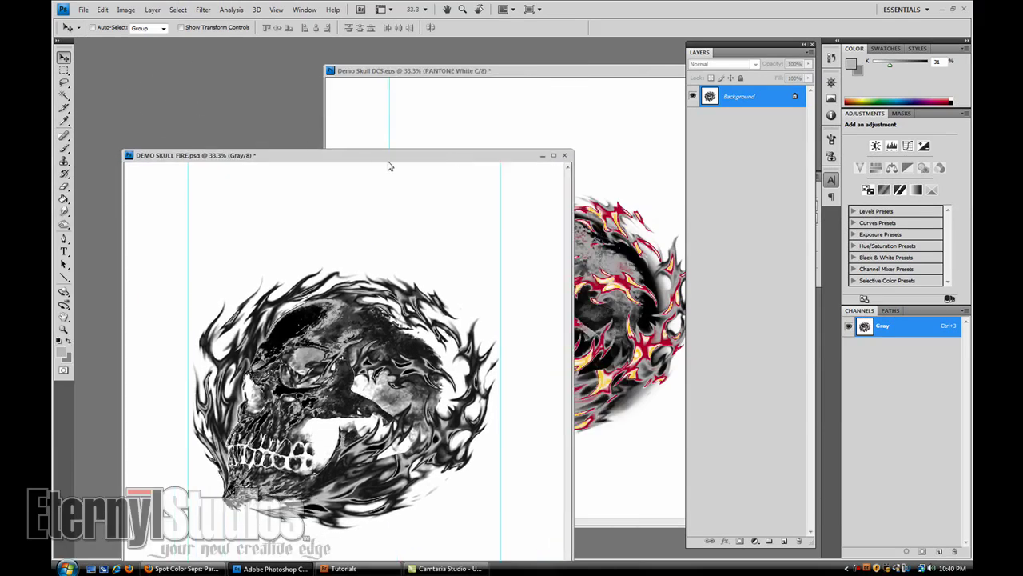
pyautogui.moveTo(376, 155); pyautogui.dragTo(361, 79)
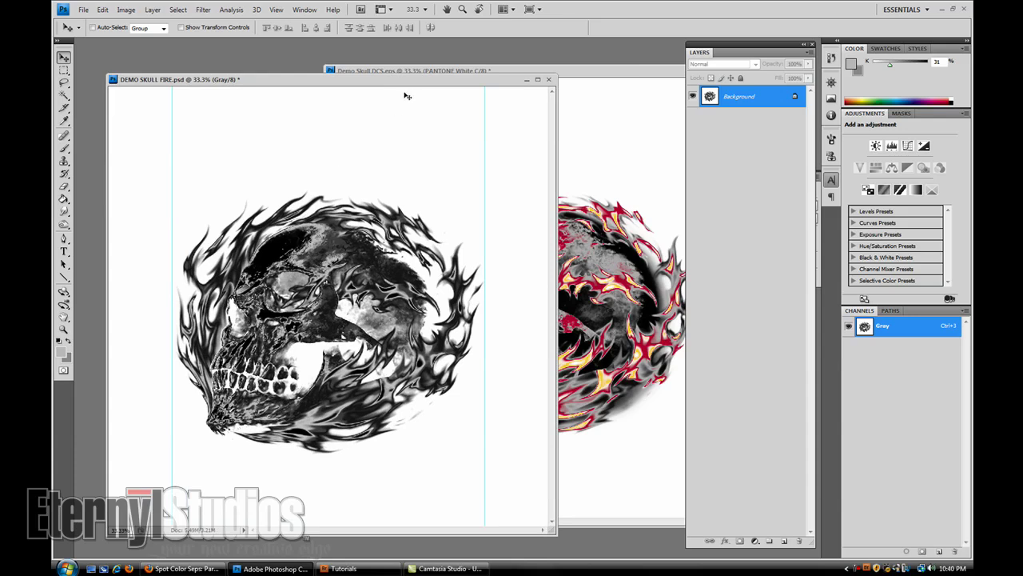
pyautogui.moveTo(380, 84); pyautogui.dragTo(357, 68)
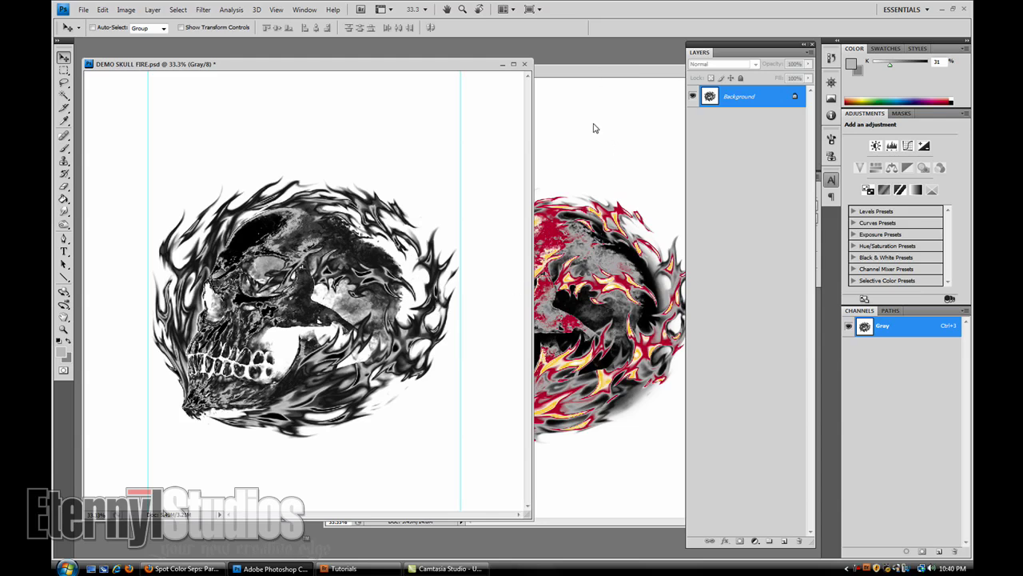
pyautogui.click(602, 96)
pyautogui.click(321, 142)
pyautogui.press('ctrl')
pyautogui.hotkey('ctrl', 'v')
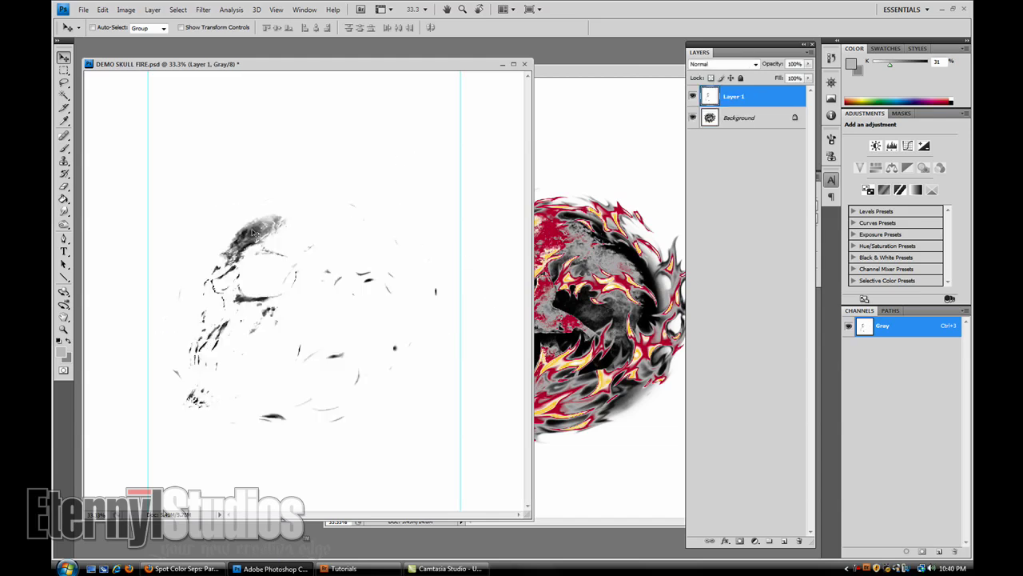
# - Invert the pasted layer, set it to Screen blending, and duplicate it
pyautogui.hotkey('ctrl', 'i')
pyautogui.click(710, 65)
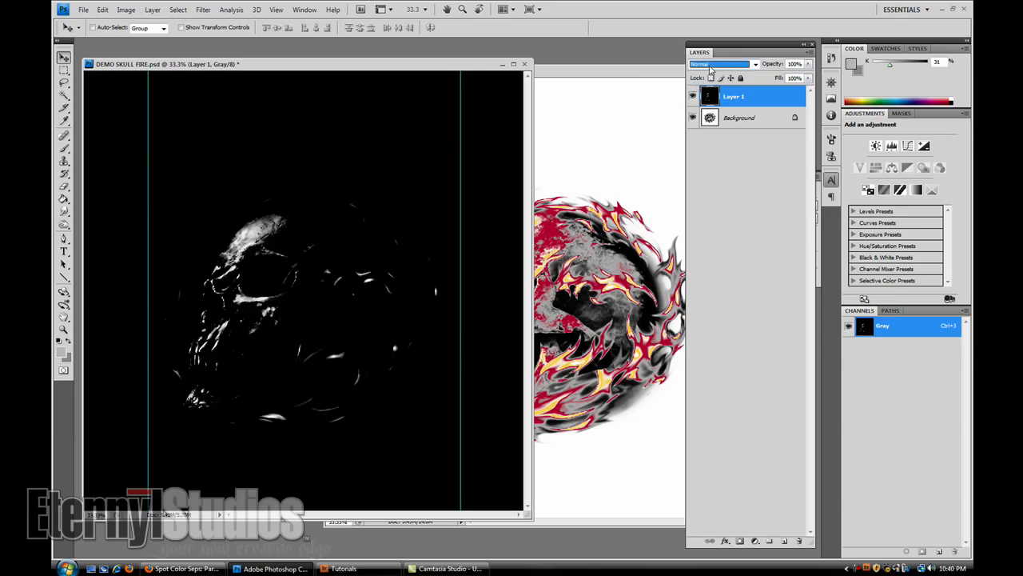
pyautogui.click(707, 169)
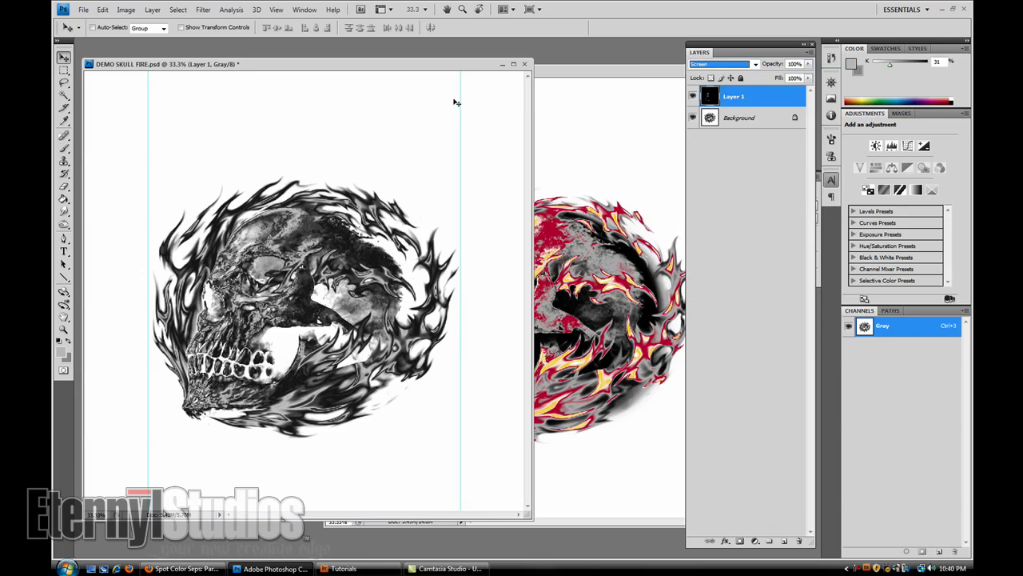
pyautogui.click(808, 54)
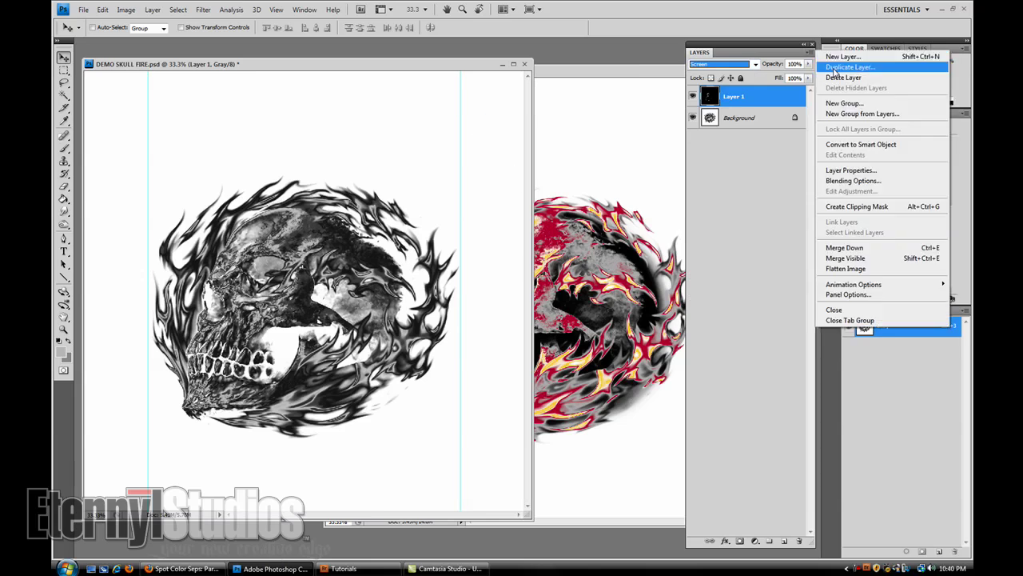
pyautogui.click(848, 67)
pyautogui.click(605, 175)
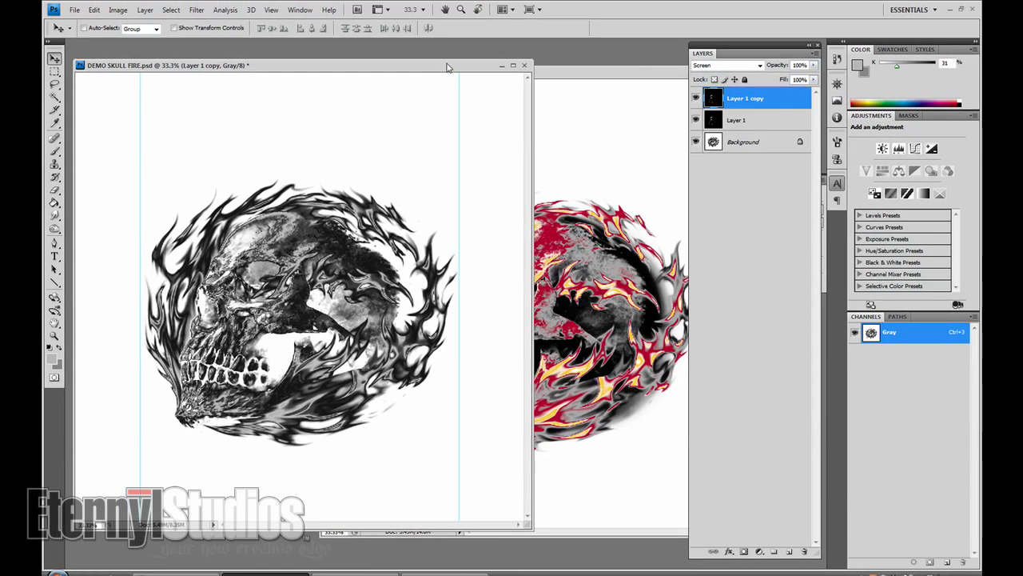
# - Select Layer 1, Layer 1 copy and Background and merge them into one layer
pyautogui.moveTo(448, 68); pyautogui.dragTo(446, 55)
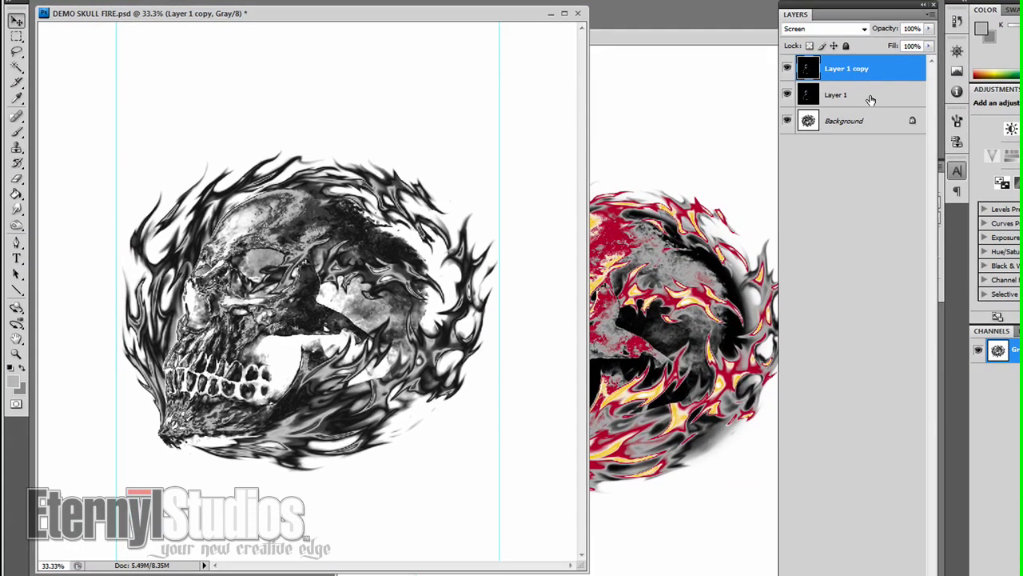
pyautogui.keyDown('shift'); pyautogui.click(769, 142); pyautogui.keyUp('shift')
pyautogui.hotkey('ctrl', 'e')
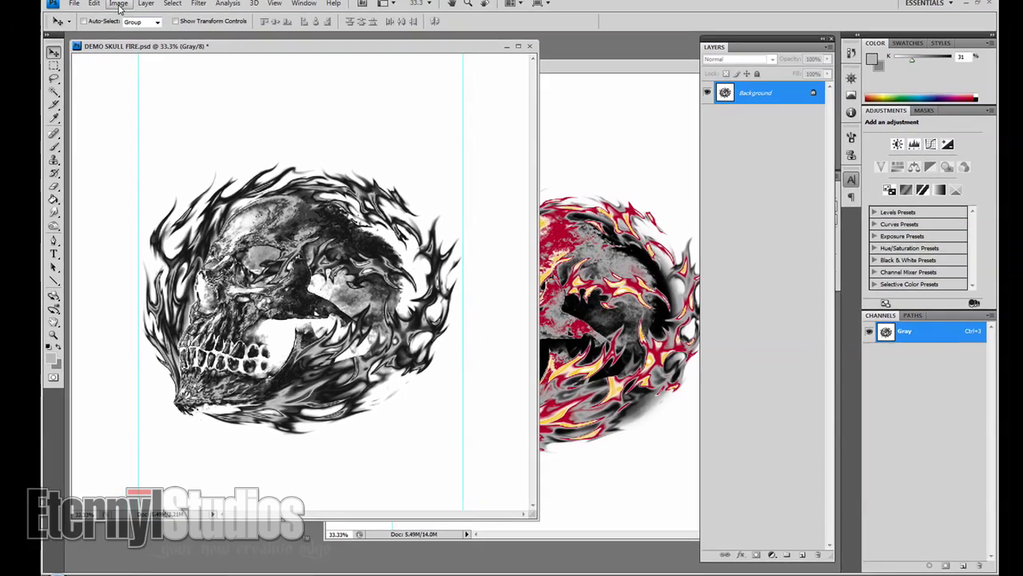
# - Sample the skull with the Curves white-point eyedropper, cancel, and bring Demo Skull DCS.eps forward
pyautogui.click(122, 9)
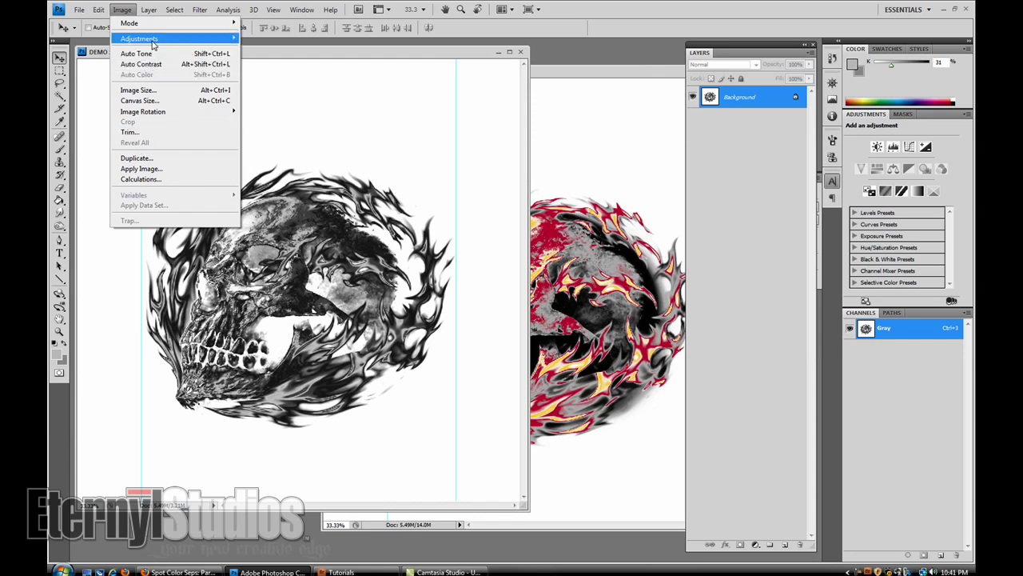
pyautogui.moveTo(230, 42)
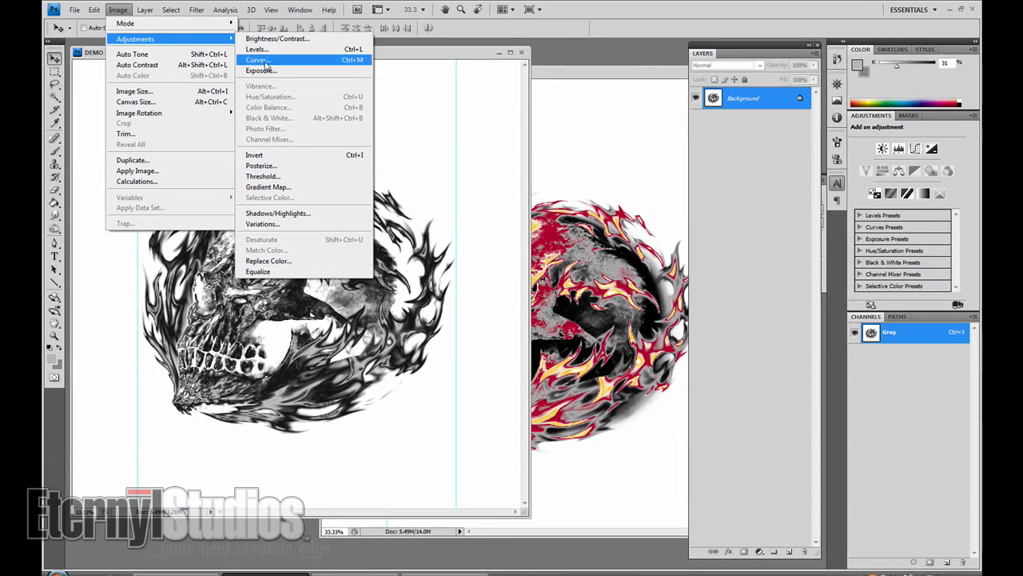
pyautogui.click(257, 59)
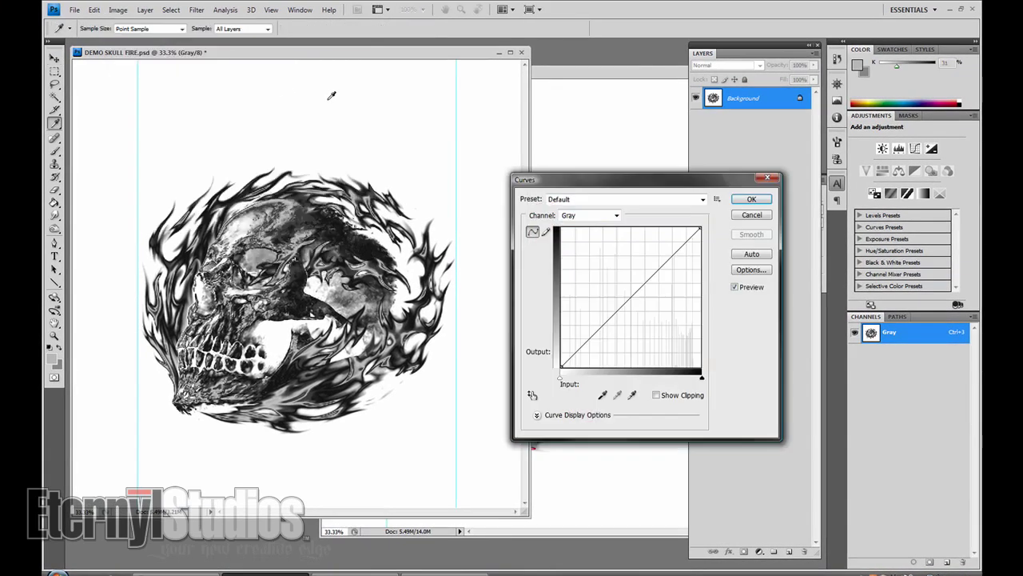
pyautogui.click(631, 395)
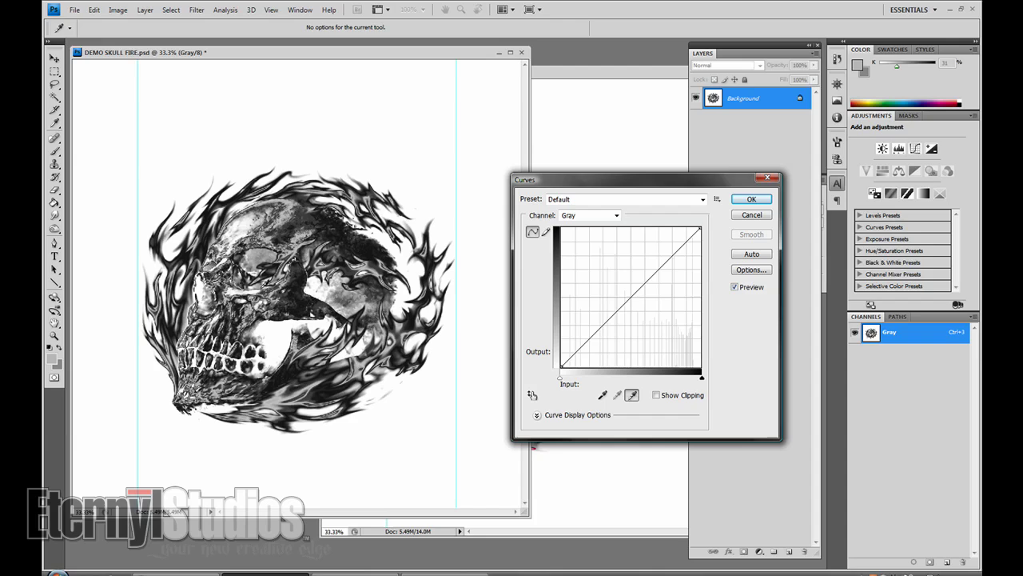
pyautogui.click(257, 251)
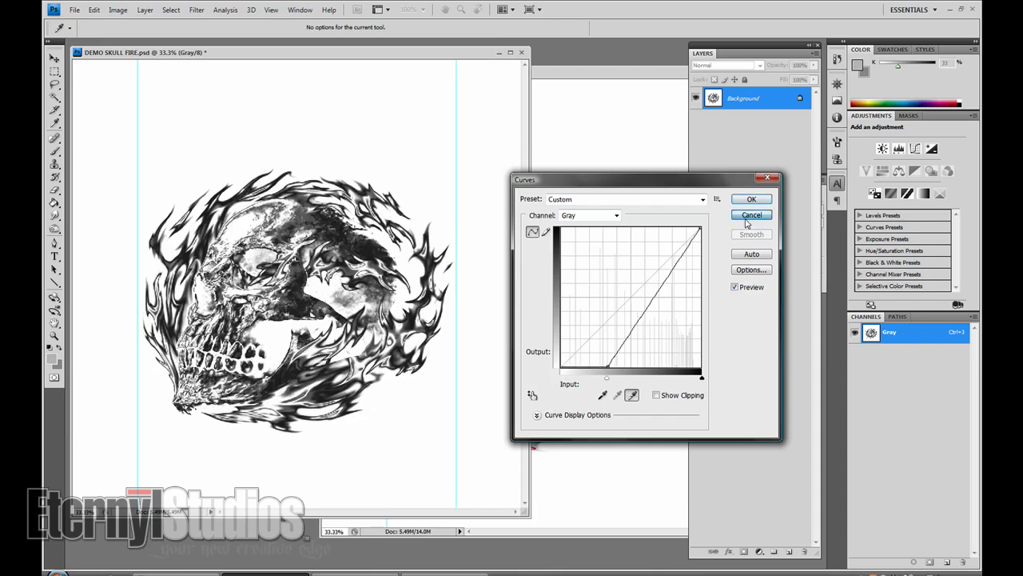
pyautogui.click(751, 214)
pyautogui.click(587, 78)
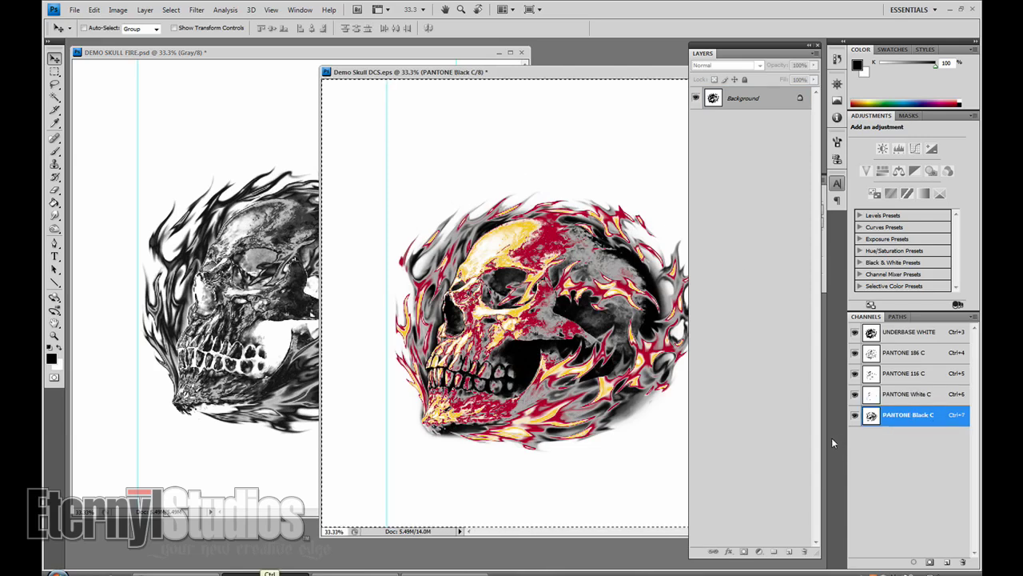
# - Stamp a merged copy of the skull onto a new layer, set it to Screen, and invert it
pyautogui.click(356, 59)
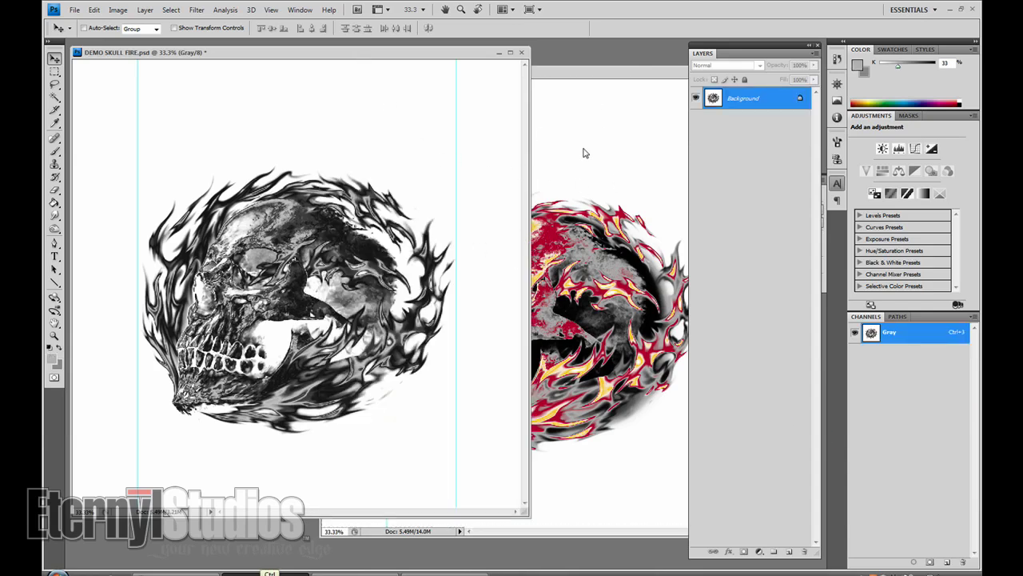
pyautogui.hotkey('ctrl', 'shift', 'alt', 'n')
pyautogui.hotkey('ctrl', 'shift', 'alt', 'e')
pyautogui.click(728, 65)
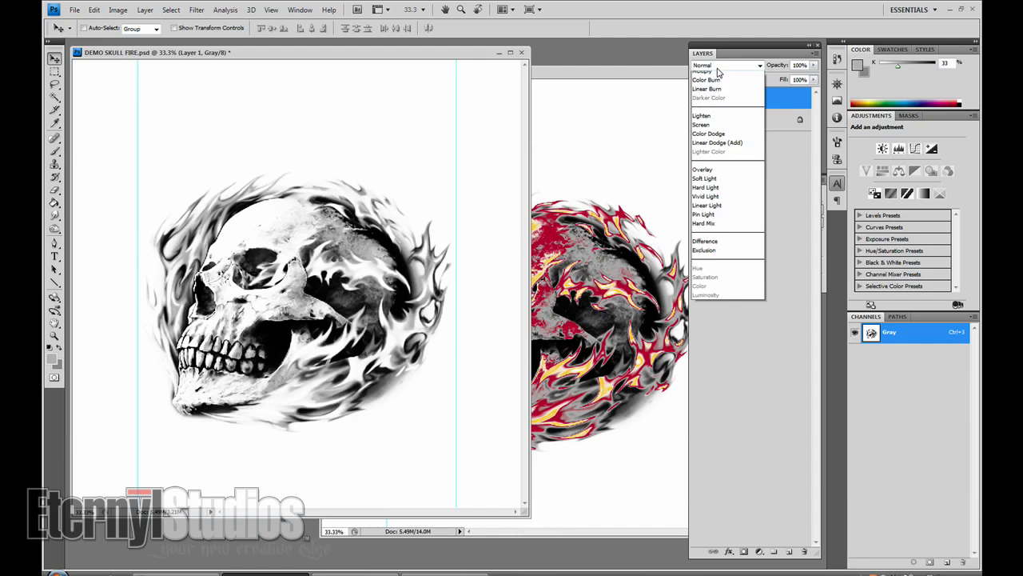
pyautogui.click(711, 136)
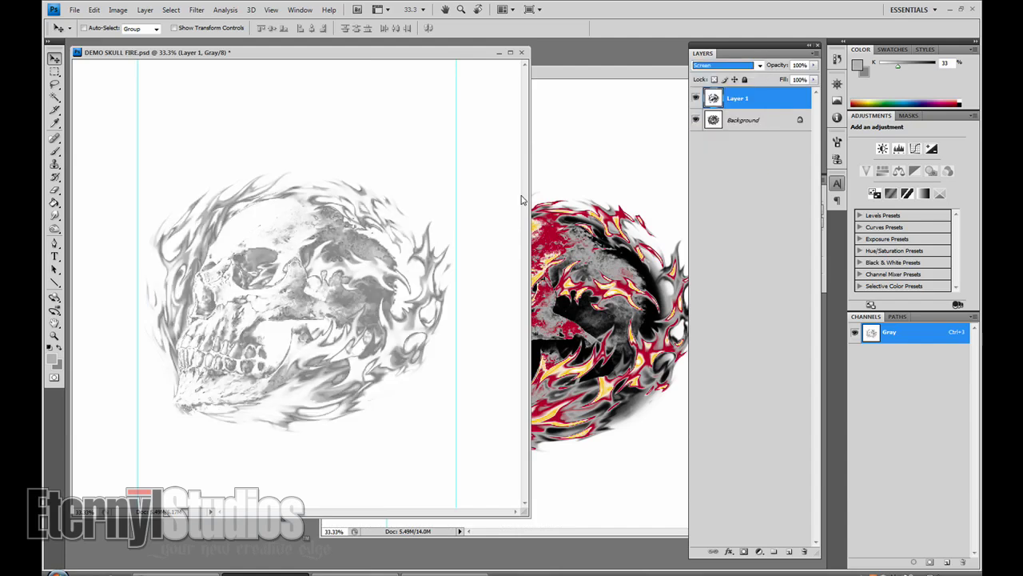
pyautogui.hotkey('ctrl', 'i')
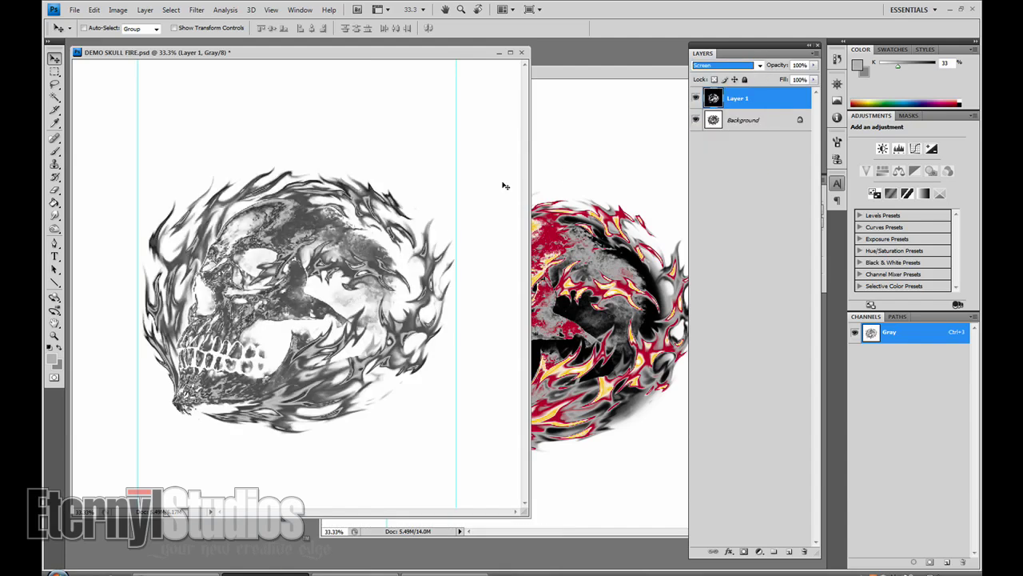
pyautogui.click(695, 97)
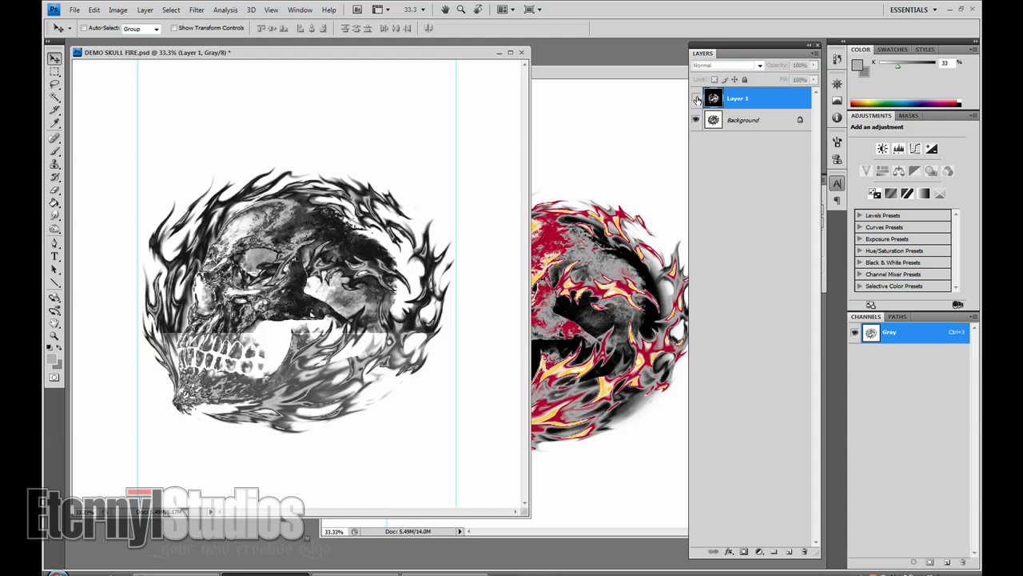
pyautogui.click(695, 97)
pyautogui.click(697, 97)
pyautogui.click(696, 98)
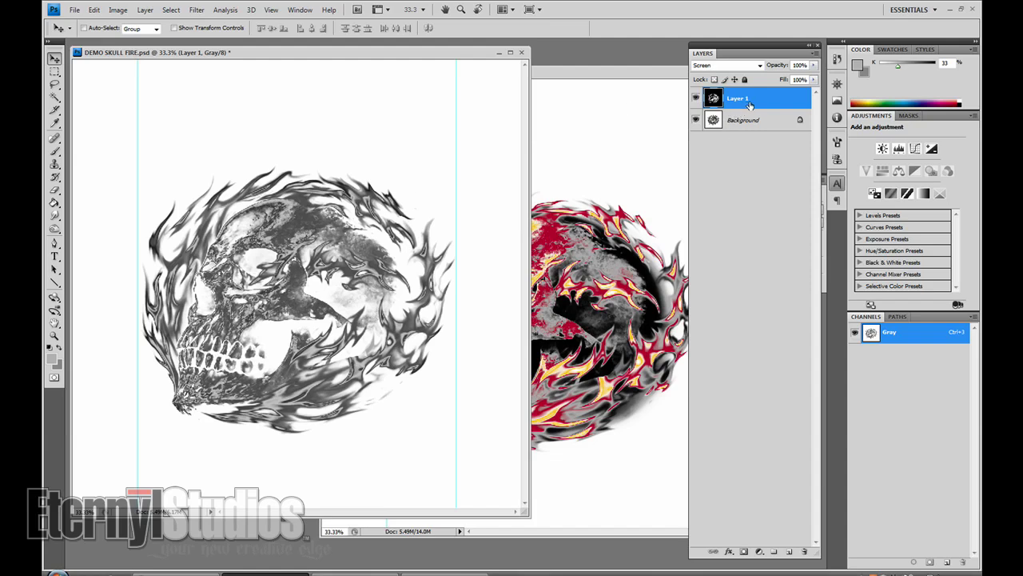
# - Set the copy layer's opacity to 82%, merge it into Background, and select all
pyautogui.click(812, 69)
pyautogui.moveTo(809, 79); pyautogui.dragTo(803, 79)
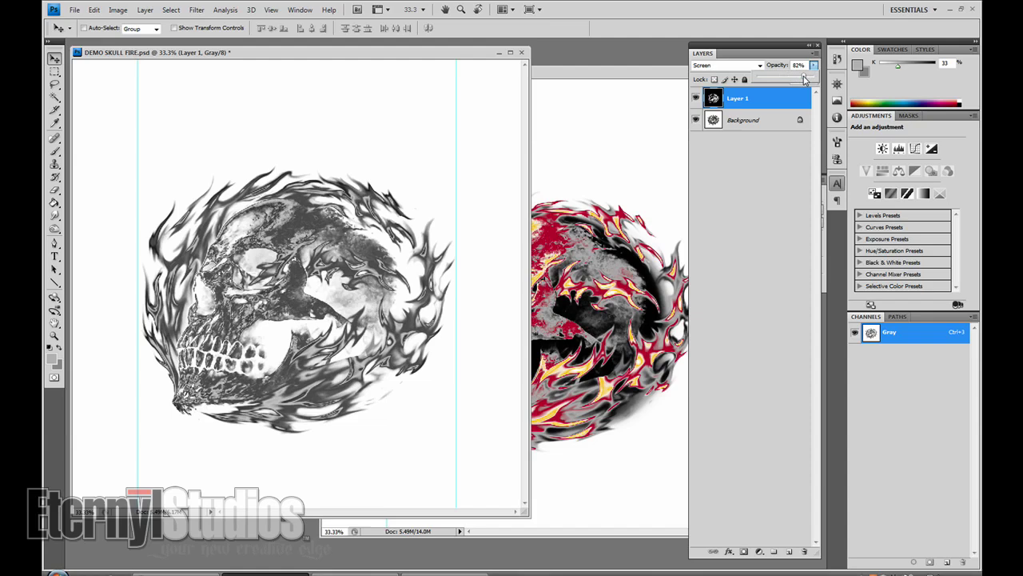
pyautogui.click(768, 101)
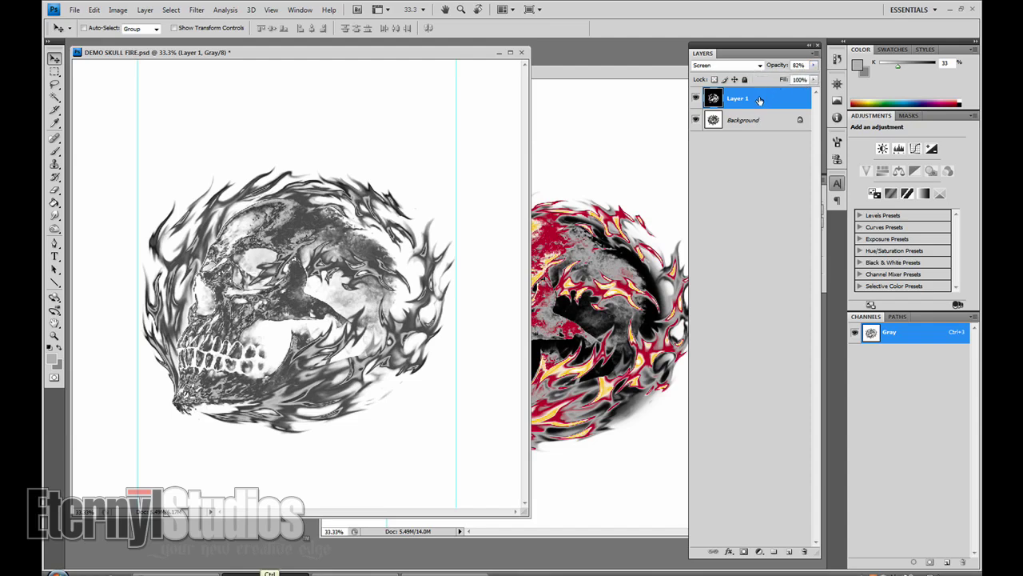
pyautogui.hotkey('ctrl', 'e')
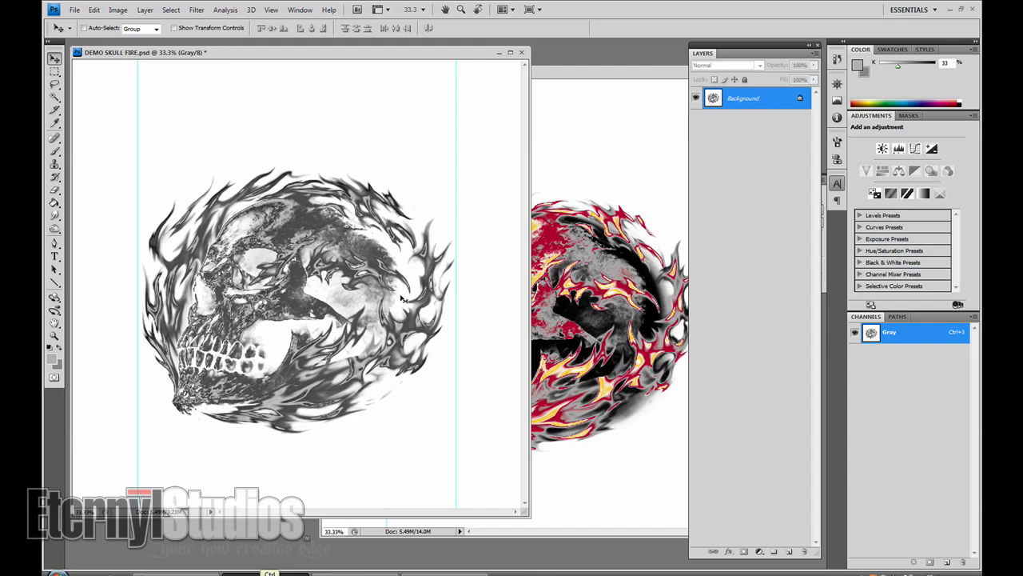
pyautogui.hotkey('ctrl', 'a')
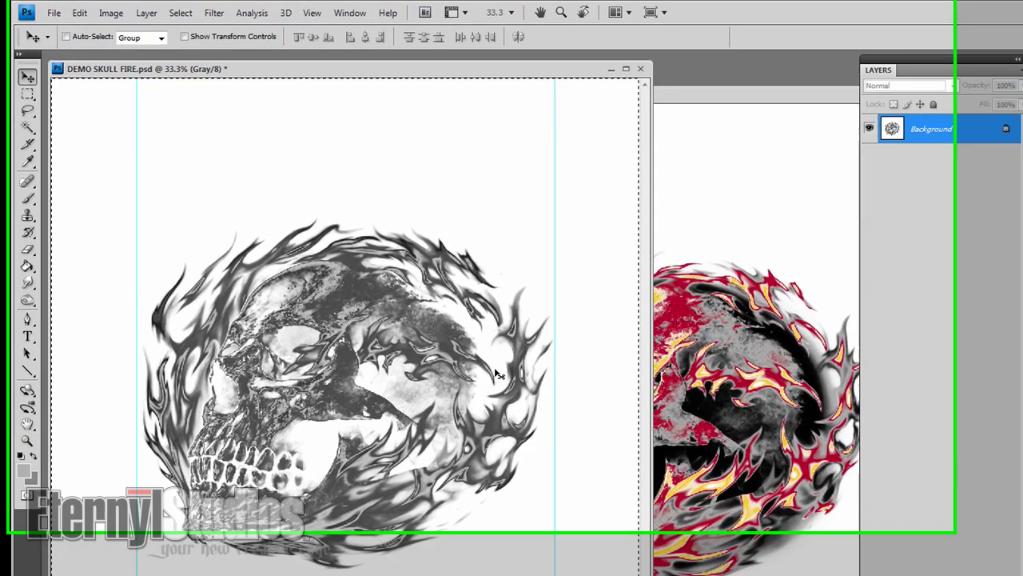
# - Paste the skull into a new Alpha 1 channel placed below UNDERBASE WHITE
pyautogui.press('Delete')
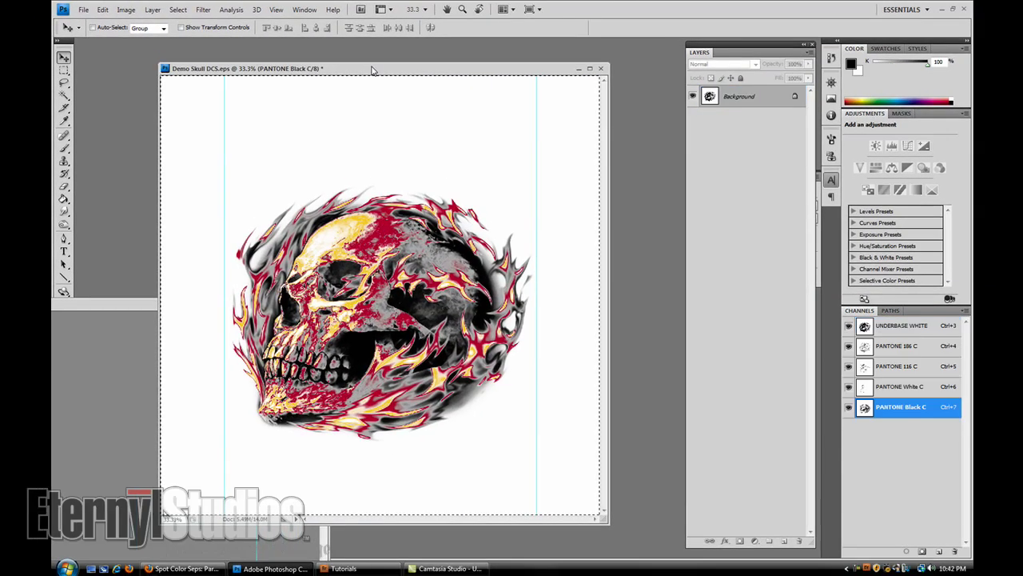
pyautogui.click(924, 334)
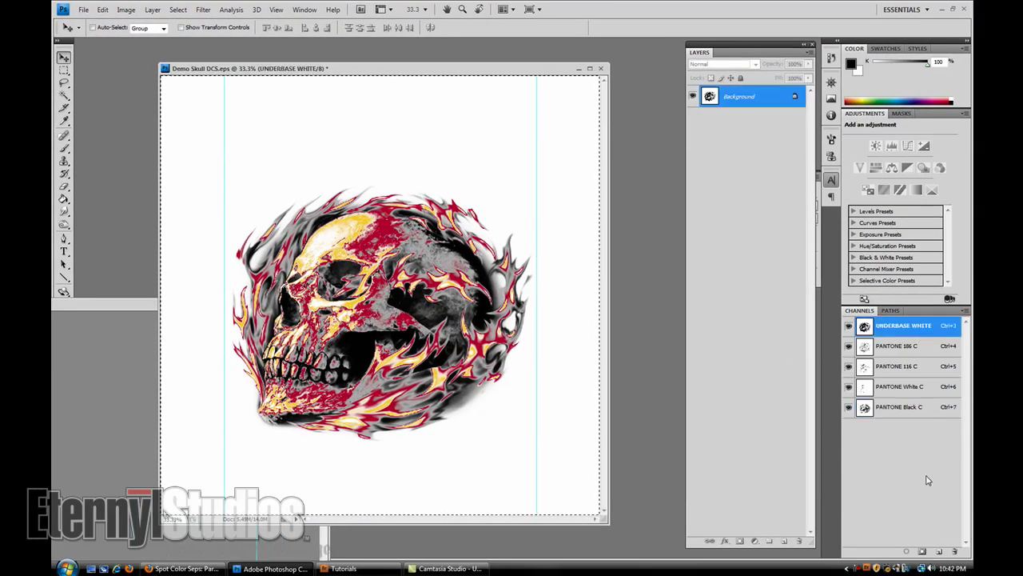
pyautogui.click(941, 552)
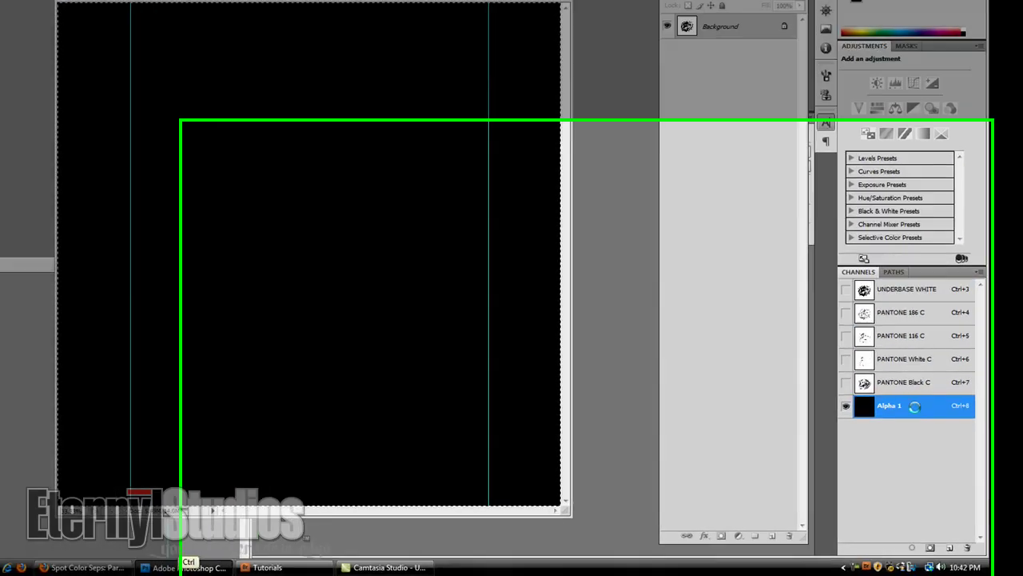
pyautogui.hotkey('ctrl', 'v')
pyautogui.moveTo(917, 405); pyautogui.dragTo(919, 305)
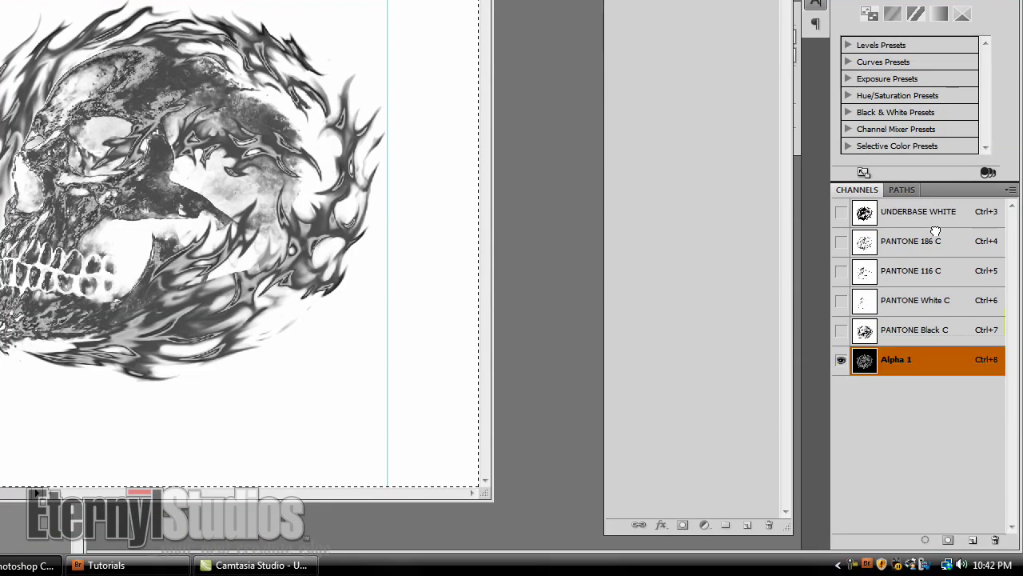
pyautogui.moveTo(935, 231); pyautogui.dragTo(927, 227)
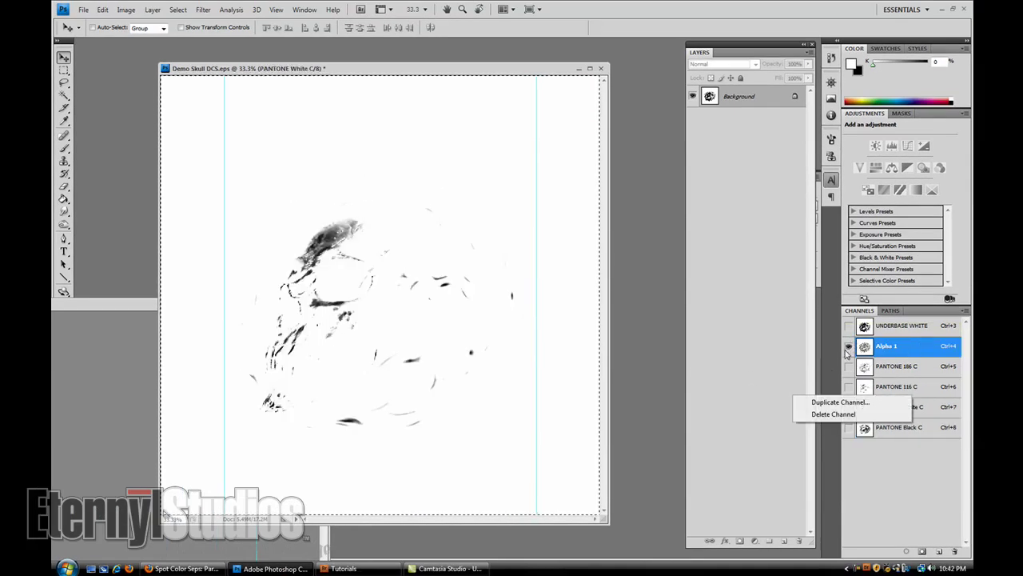
pyautogui.press('Escape')
# - Show the PANTONE Black C, UNDERBASE WHITE, Alpha 1, PANTONE 186 C and PANTONE 116 C channels
pyautogui.hotkey('ctrl', '7')
pyautogui.click(849, 428)
pyautogui.click(849, 325)
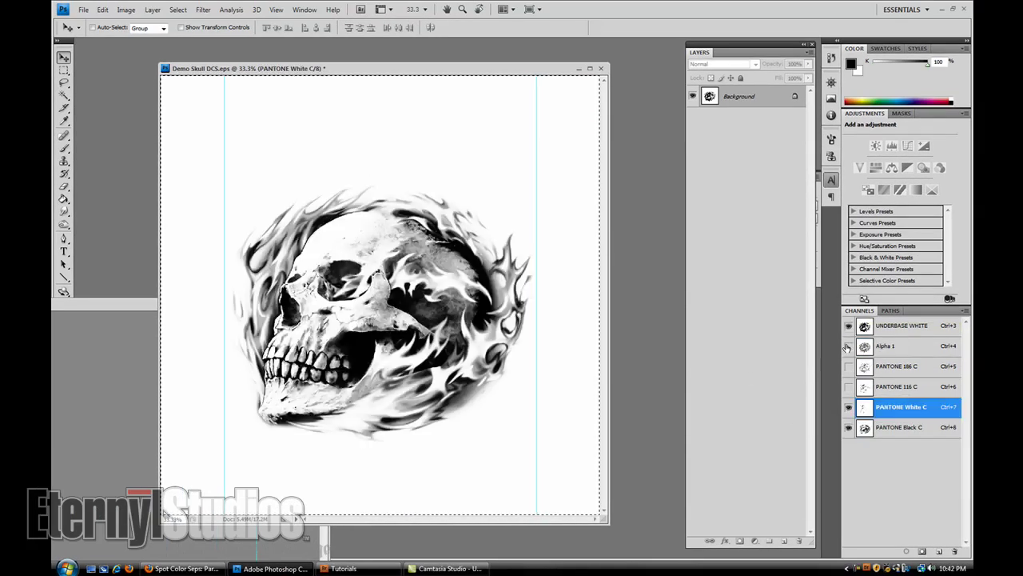
pyautogui.click(849, 346)
pyautogui.click(848, 386)
pyautogui.click(848, 366)
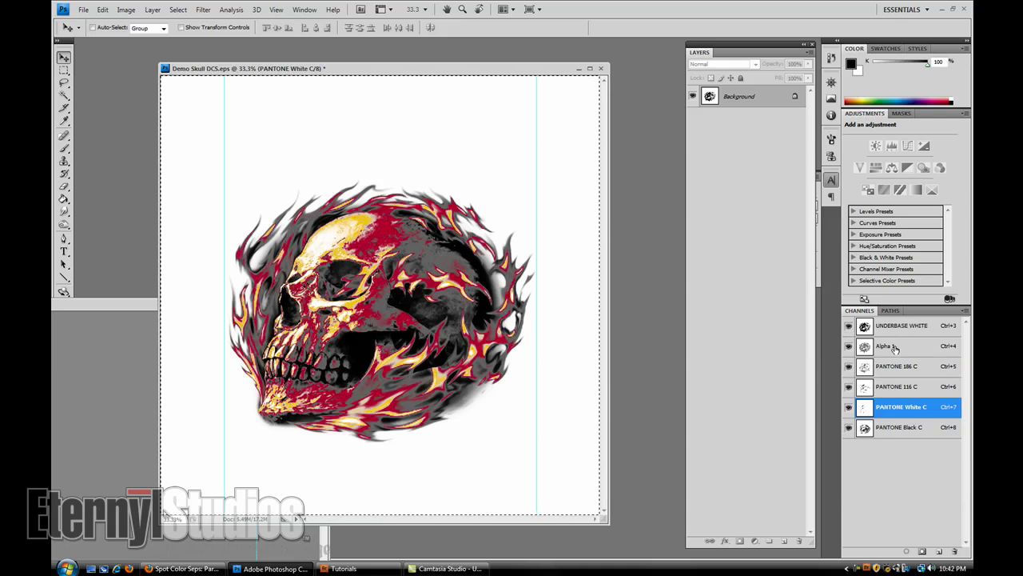
# - Convert the Alpha 1 channel into a spot colour channel with PANTONE 431 C ink
pyautogui.doubleClick(865, 346)
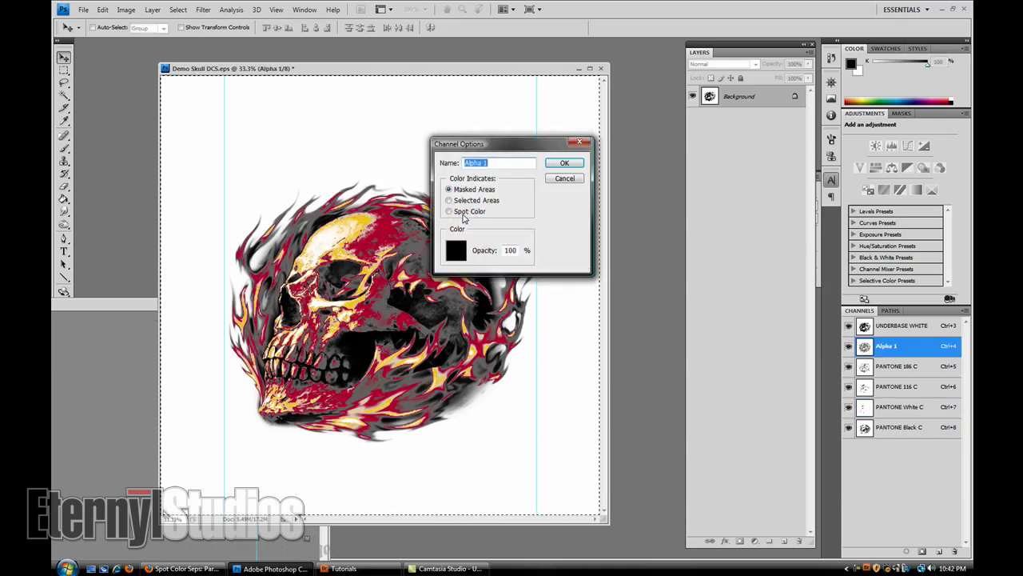
pyautogui.click(449, 212)
pyautogui.click(456, 250)
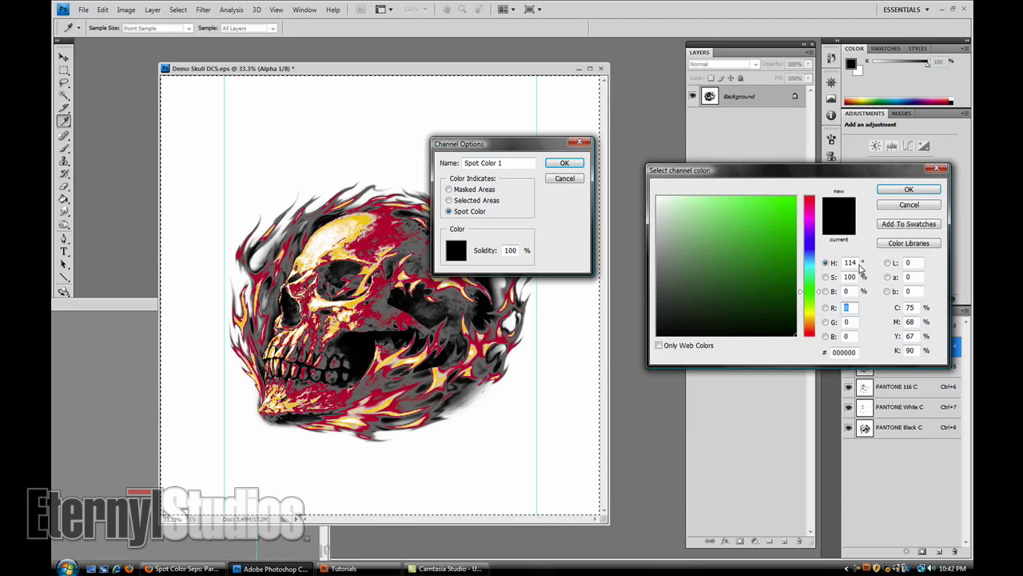
pyautogui.click(895, 244)
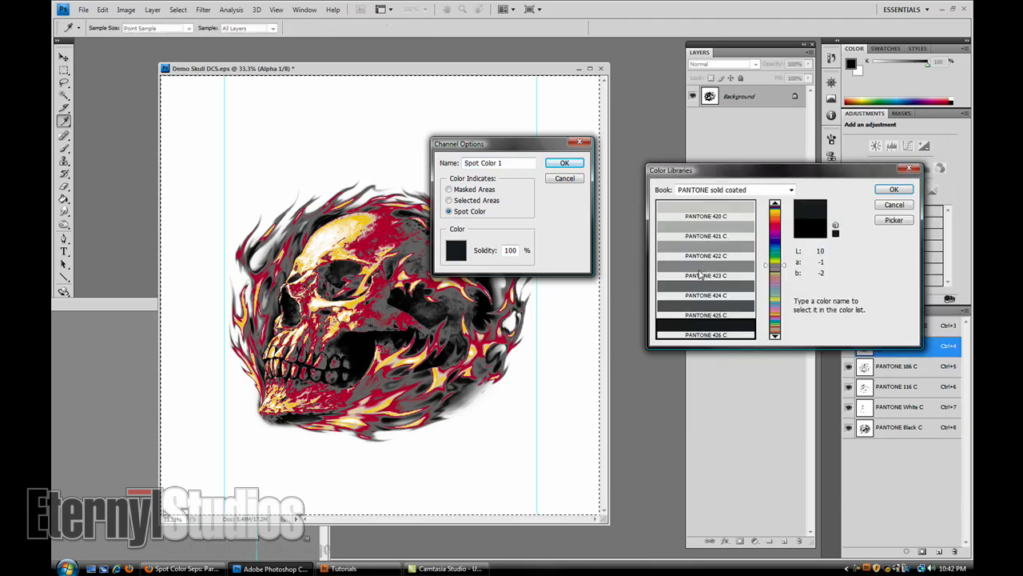
pyautogui.scroll(-3, 712, 264)
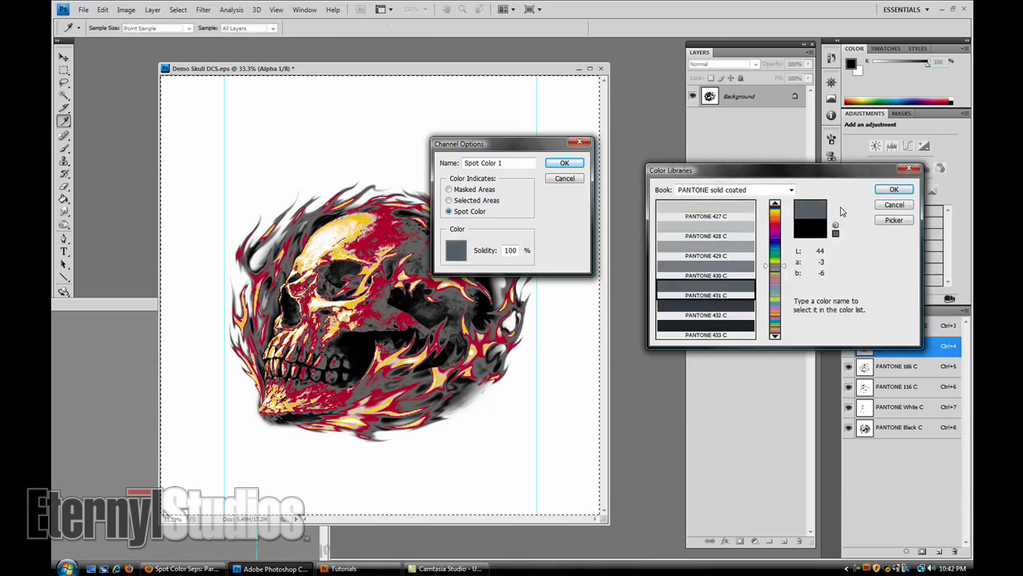
pyautogui.click(894, 190)
pyautogui.press('Return')
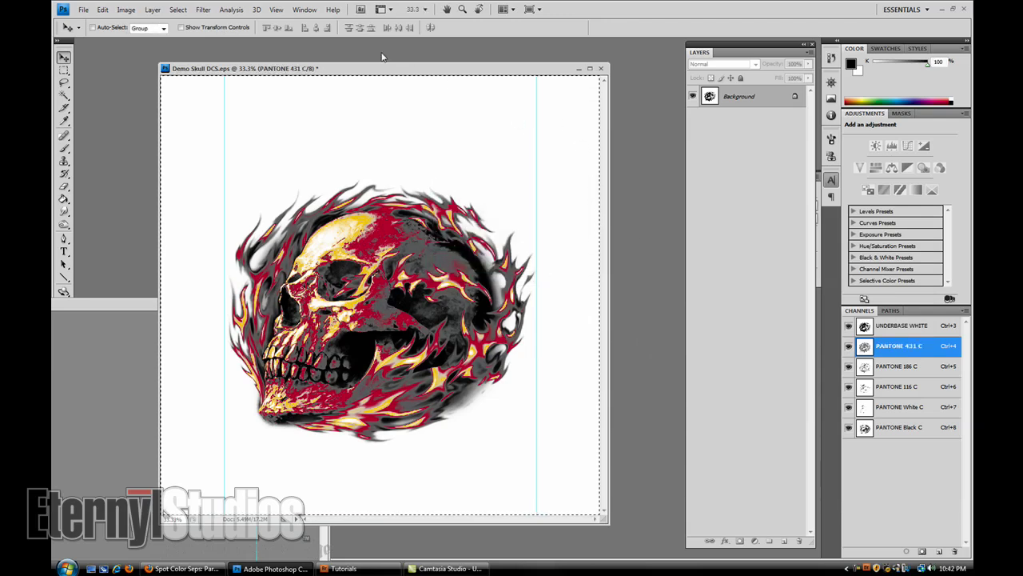
pyautogui.moveTo(468, 71); pyautogui.dragTo(575, 72)
# - Revert the skull source file to its saved full-colour version
pyautogui.moveTo(327, 300); pyautogui.dragTo(458, 64)
pyautogui.click(84, 11)
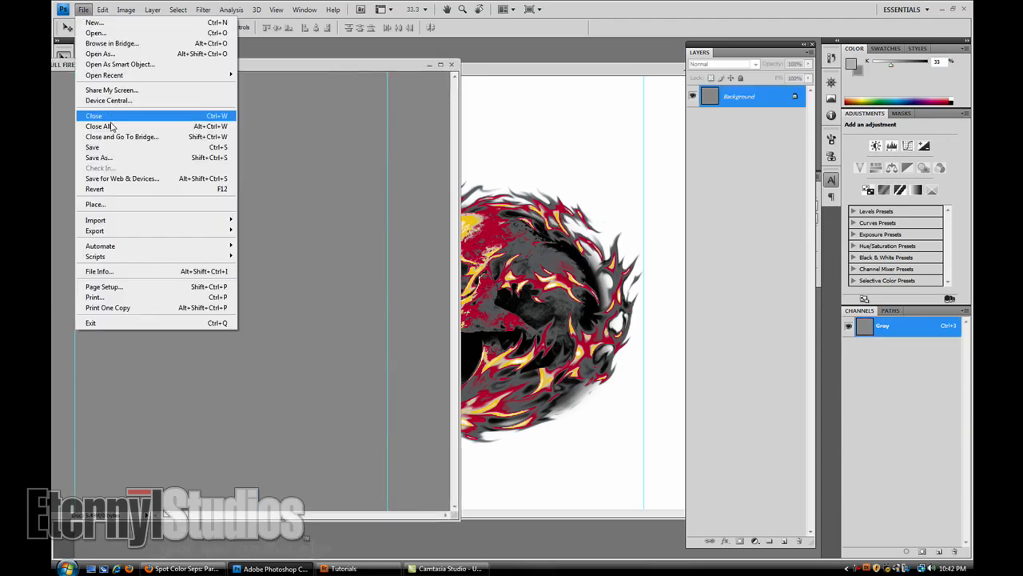
pyautogui.click(119, 188)
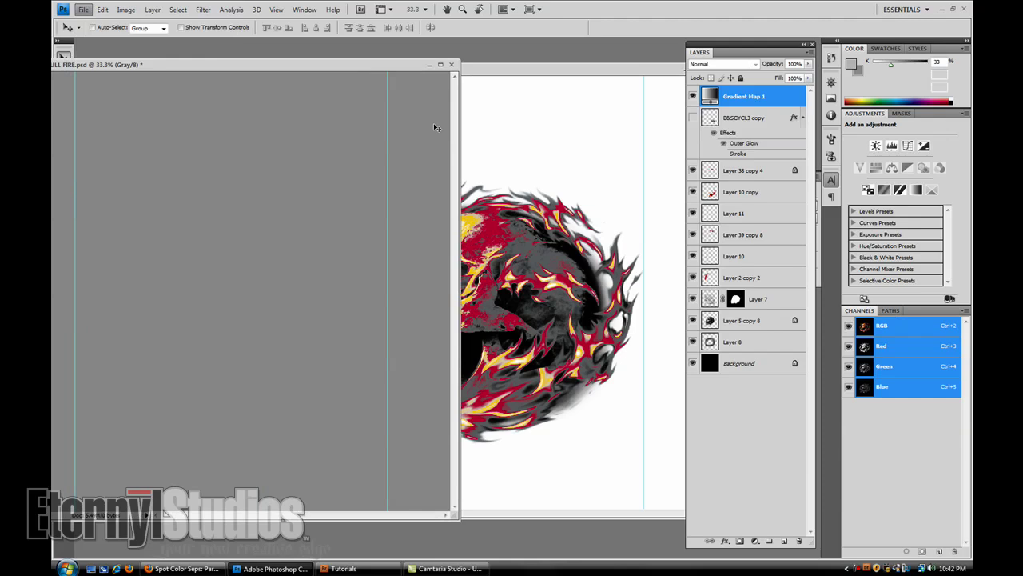
# - In the DCS separation document, add a new black Alpha 1 channel
pyautogui.click(497, 76)
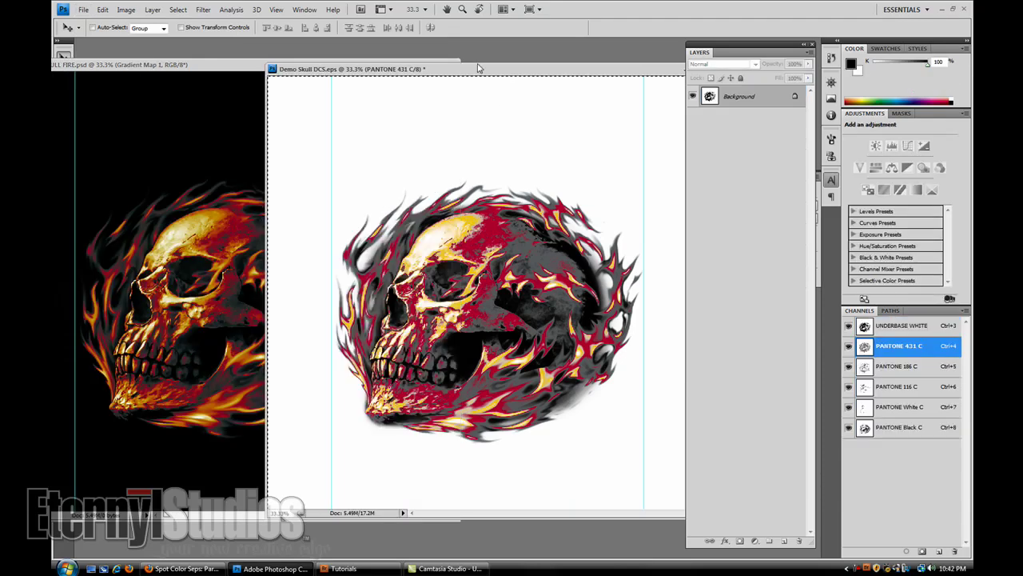
pyautogui.moveTo(498, 70); pyautogui.dragTo(558, 65)
pyautogui.hotkey('ctrl', 'a')
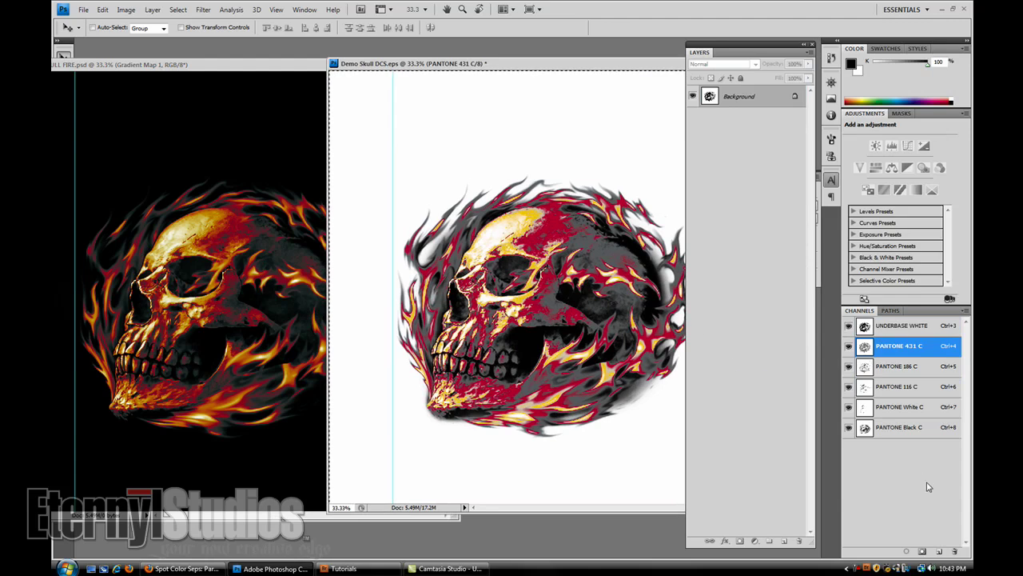
pyautogui.click(921, 327)
pyautogui.click(940, 551)
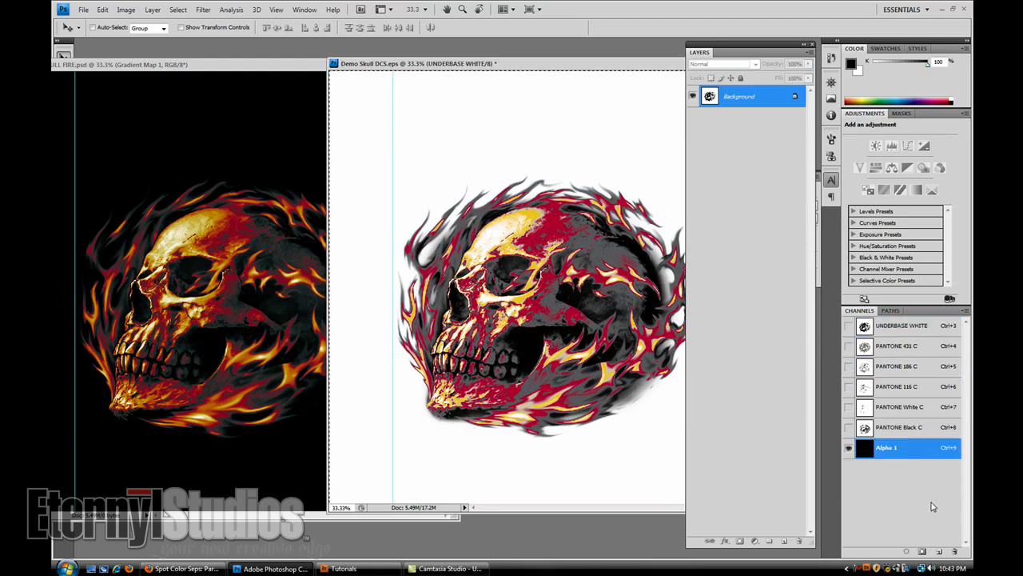
pyautogui.hotkey('ctrl', 'i')
pyautogui.hotkey('ctrl', 'z')
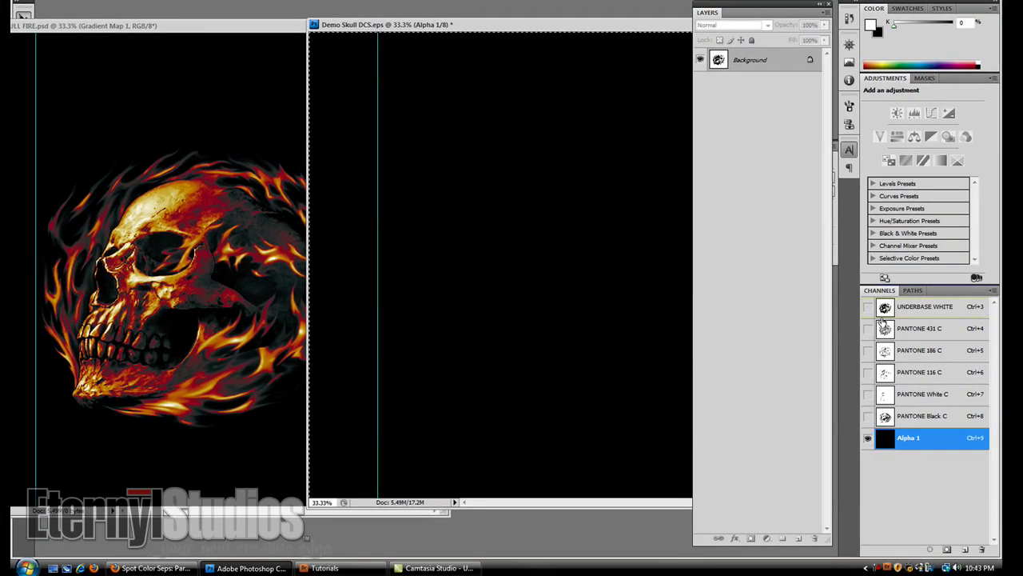
pyautogui.hotkey('ctrl', 'i')
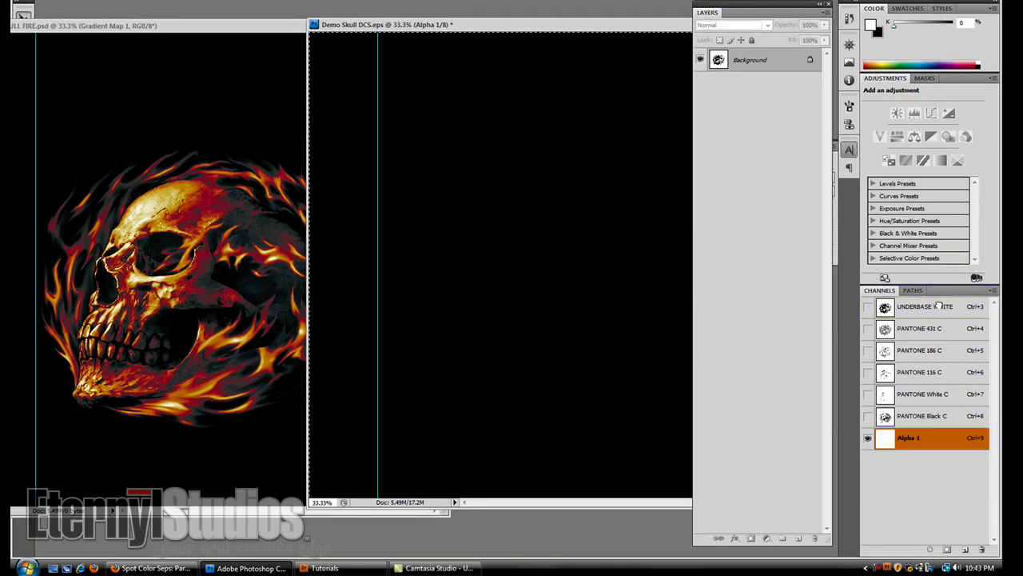
pyautogui.hotkey('ctrl', 'z')
# - Move Alpha 1 to the top of the channel list, show all ink channels, and hide UNDERBASE WHITE
pyautogui.moveTo(940, 297); pyautogui.dragTo(944, 302)
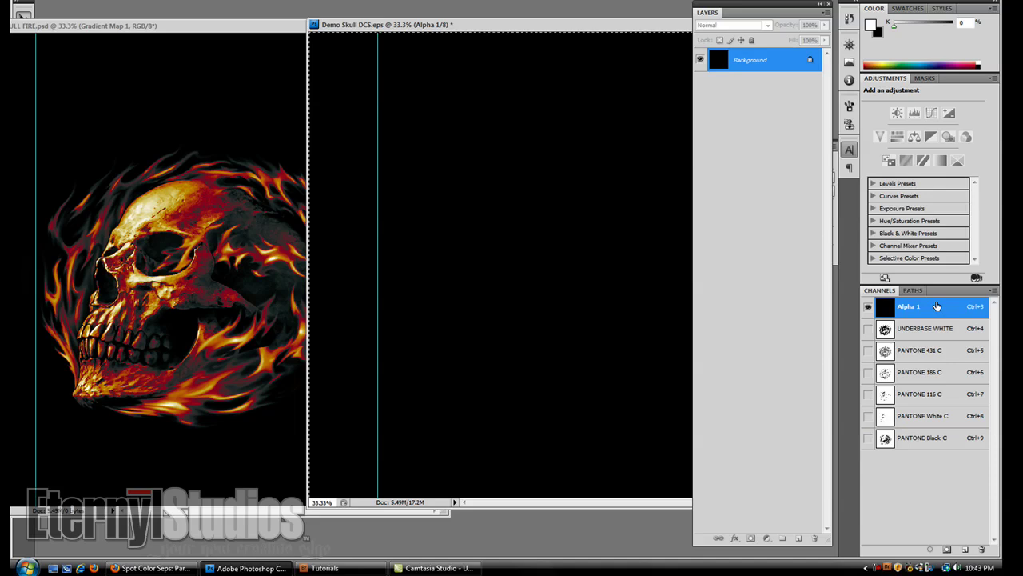
pyautogui.click(868, 437)
pyautogui.click(869, 328)
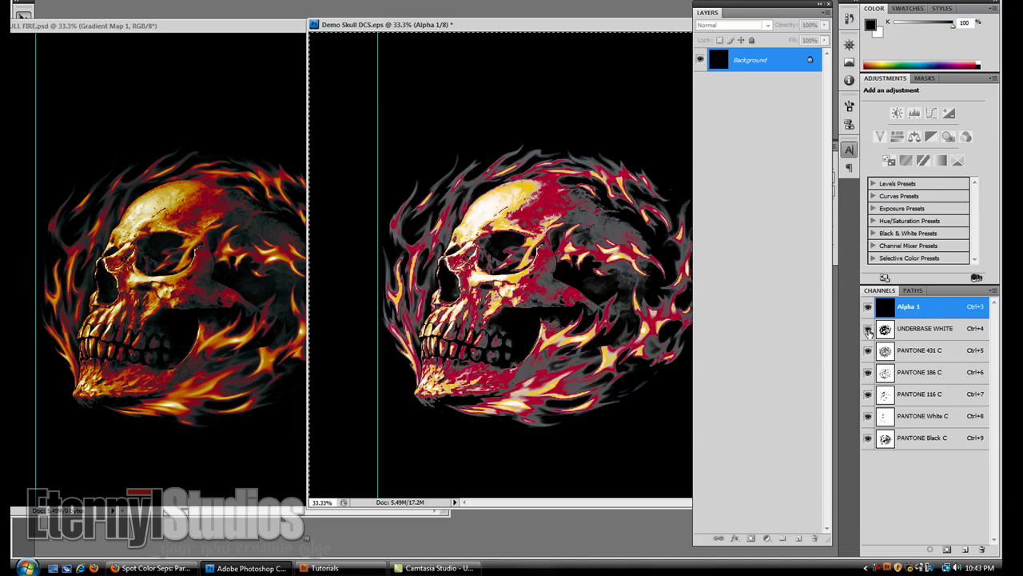